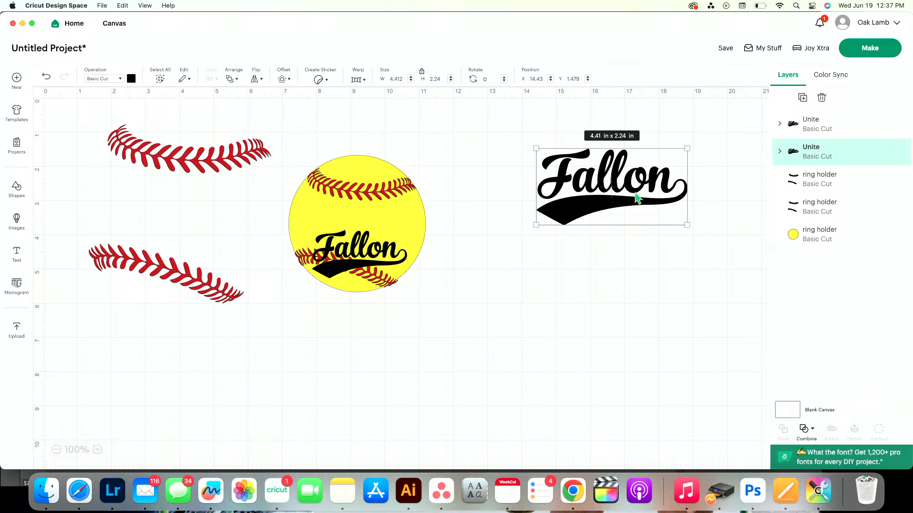
Switch to Illustrator and examine the script lettering on the white baseball and on the yellow softball
left_click(408, 491)
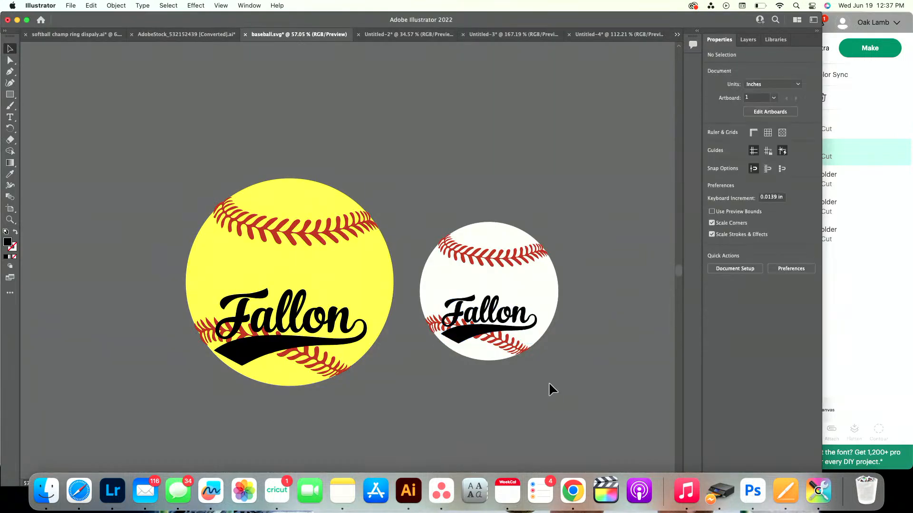
scroll(438, 296, "up", 6)
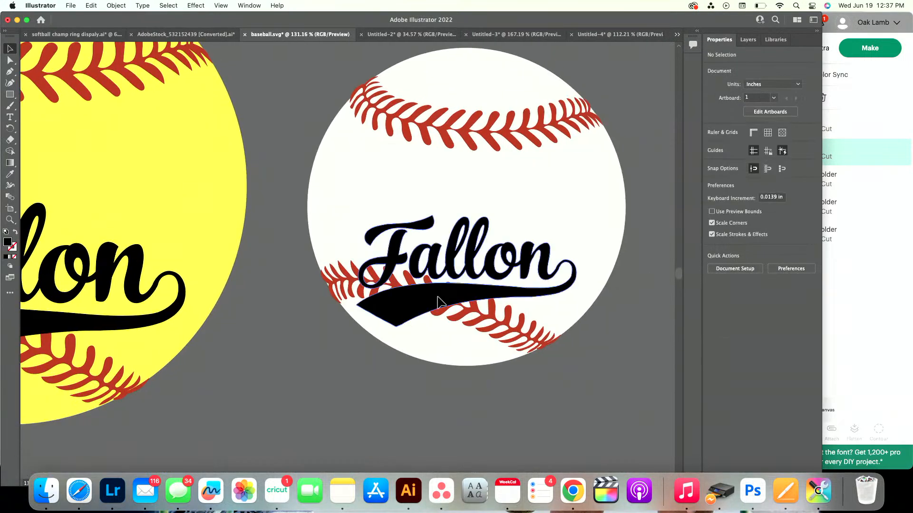
left_click(438, 302)
scroll(438, 302, "down", 8)
left_click(312, 302)
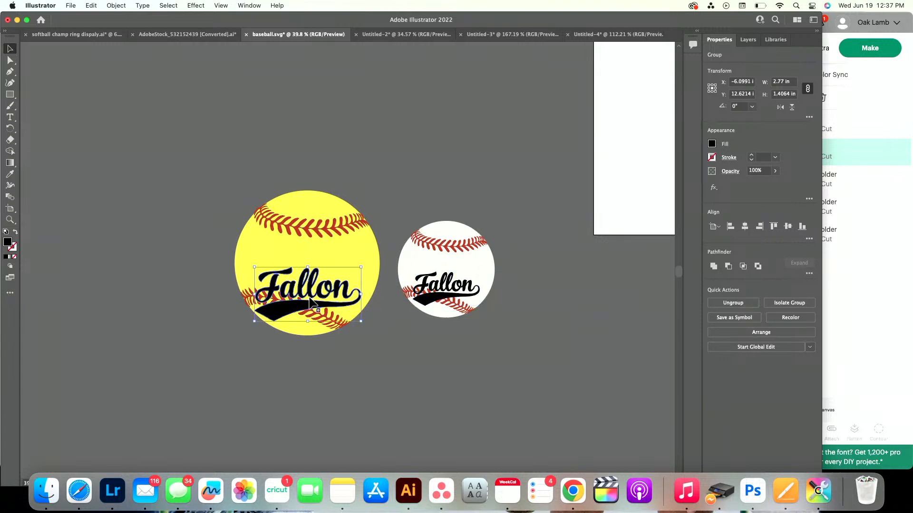
Draw an area text box about 9.54 × 2.62 in below the balls and enter the new player's first name in Baseball Script
left_click(9, 117)
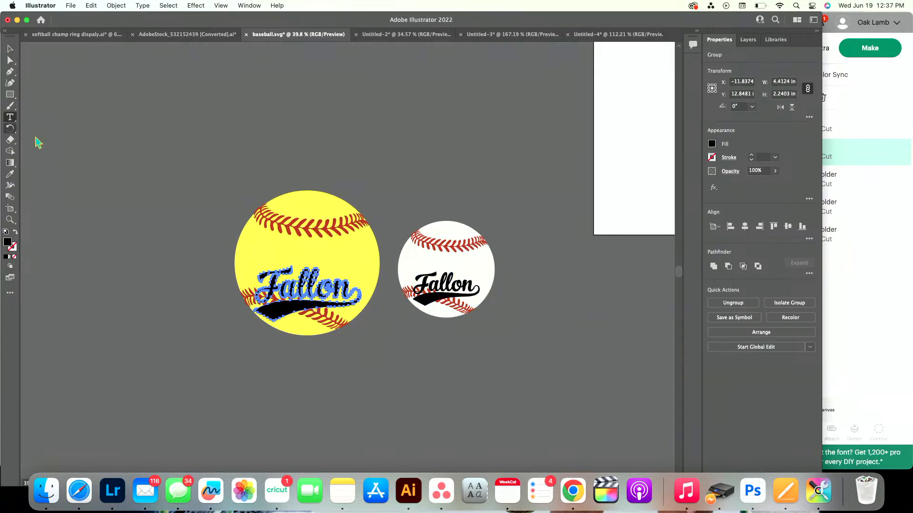
scroll(483, 367, "down", 3)
left_click_drag(416, 317, 647, 381)
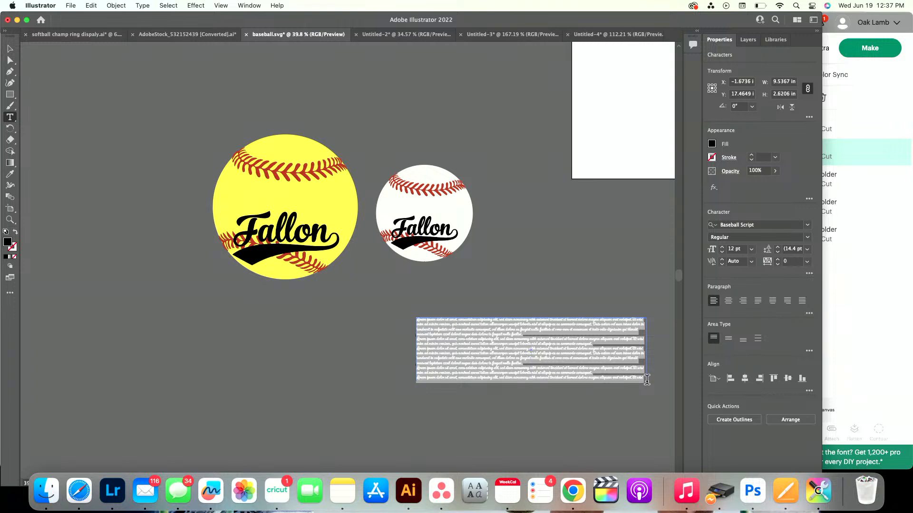
scroll(647, 380, "up", 5)
type("Kenzlowe")
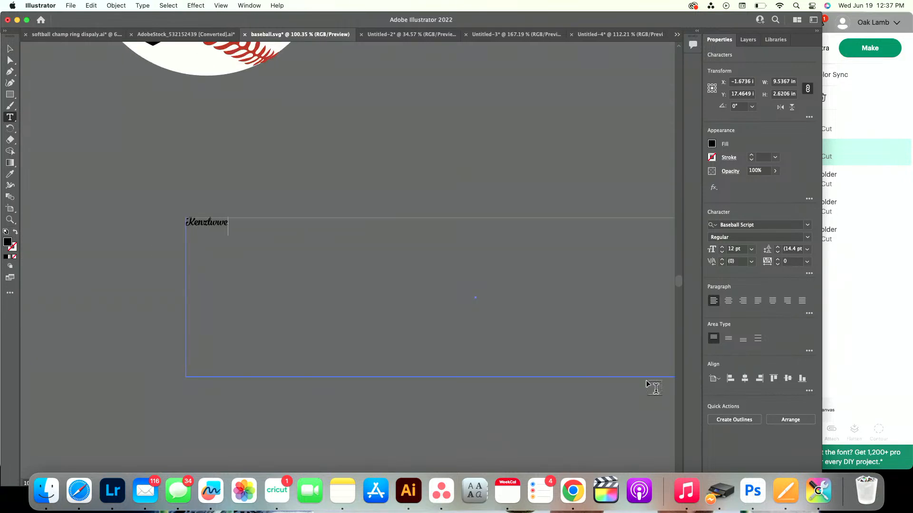
key("XF86AudioRaiseVolume")
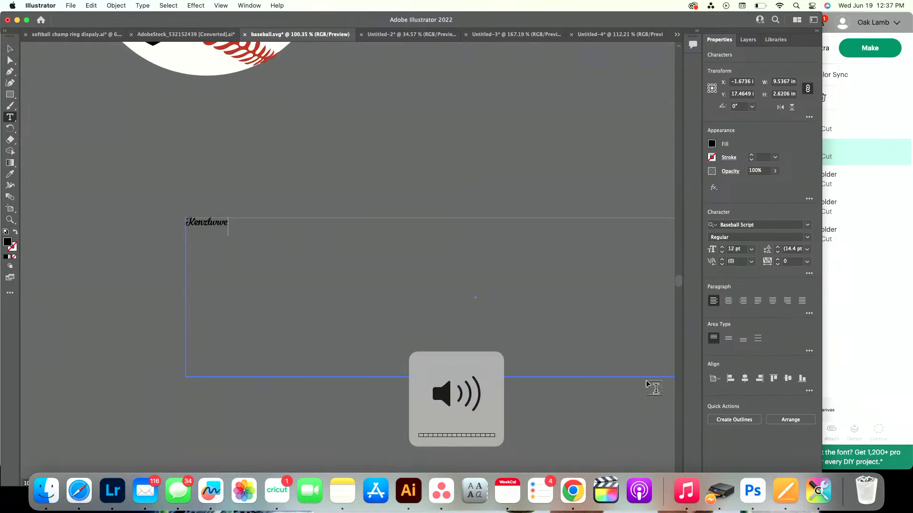
key("XF86AudioMute")
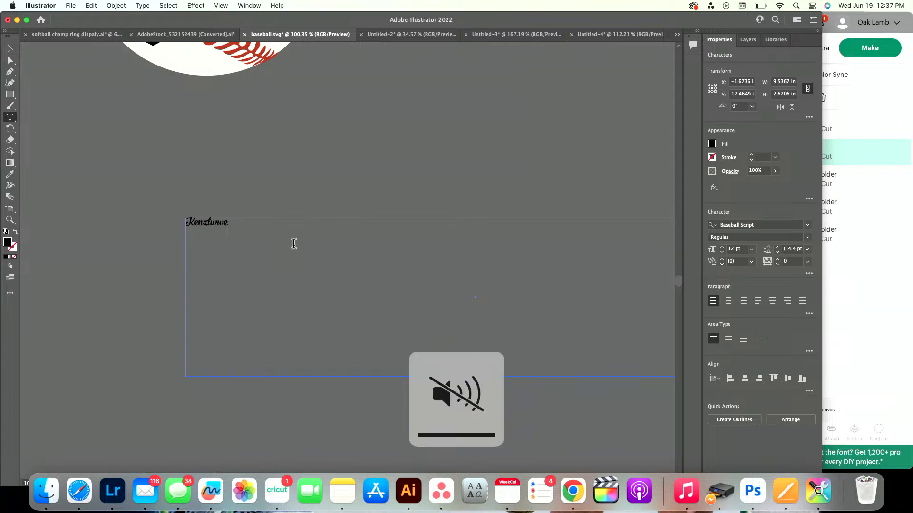
scroll(210, 216, "up", 7)
key("BackSpace")
key("BackSpace")
key("BackSpace")
key("BackSpace")
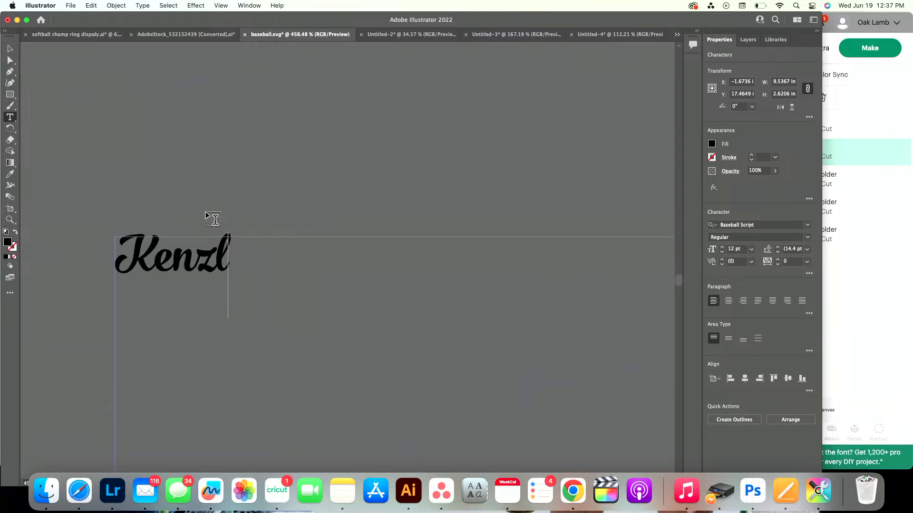
type("lee")
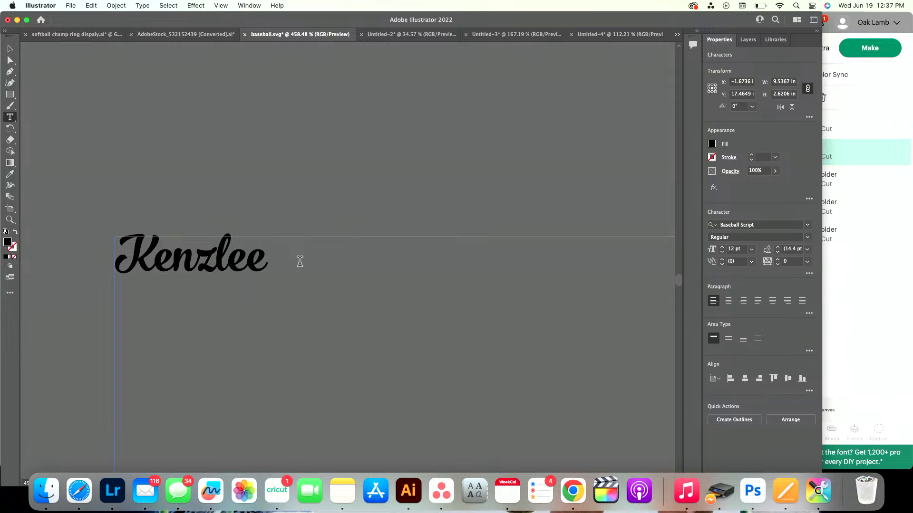
Open the Glyphs panel showing the entire Baseball Script font
left_click(246, 5)
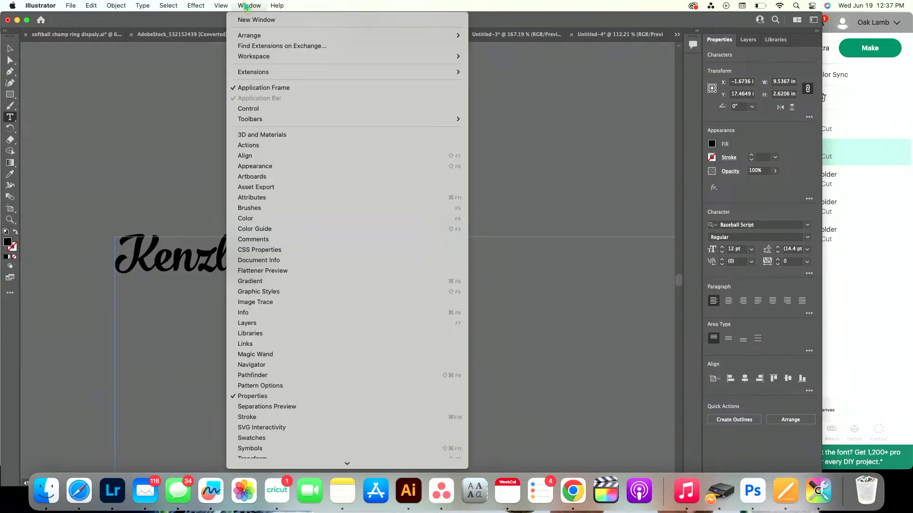
scroll(285, 433, "down", 5)
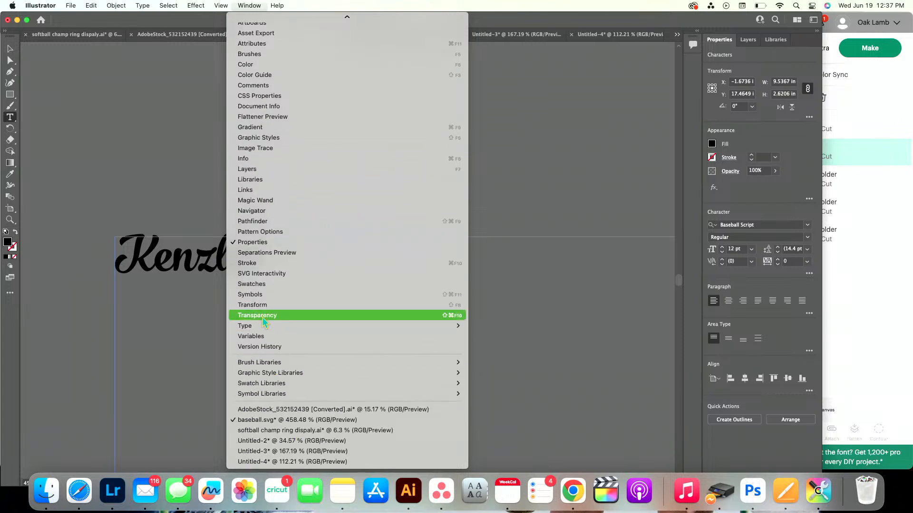
mouse_move(452, 327)
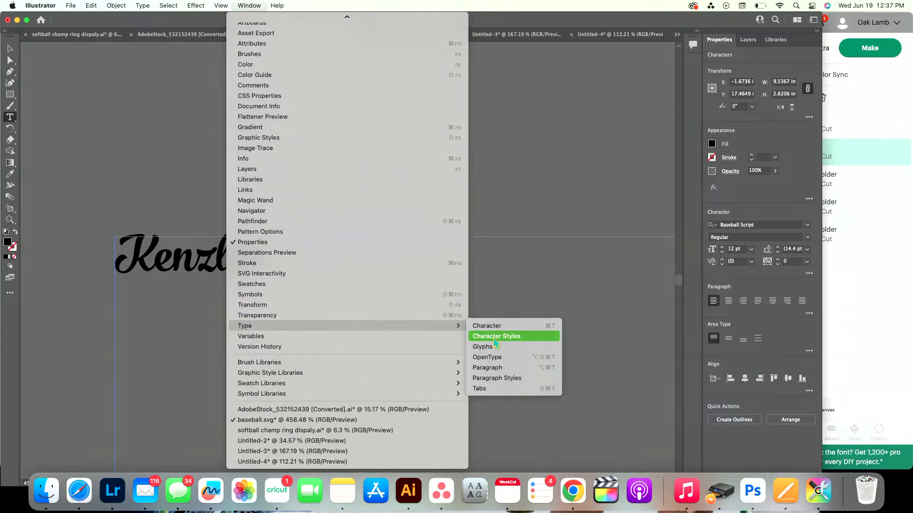
left_click(493, 347)
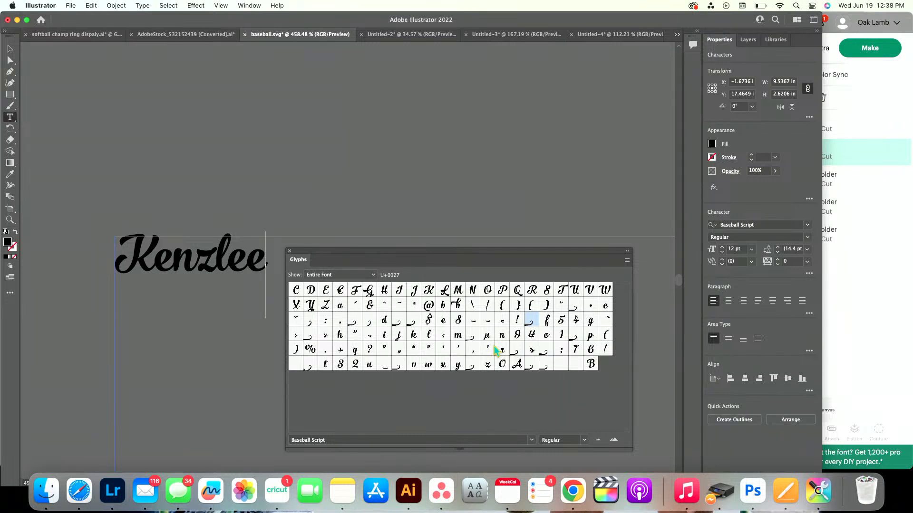
Try four different swash tail glyphs at the end of the name, undoing each one
double_click(400, 324)
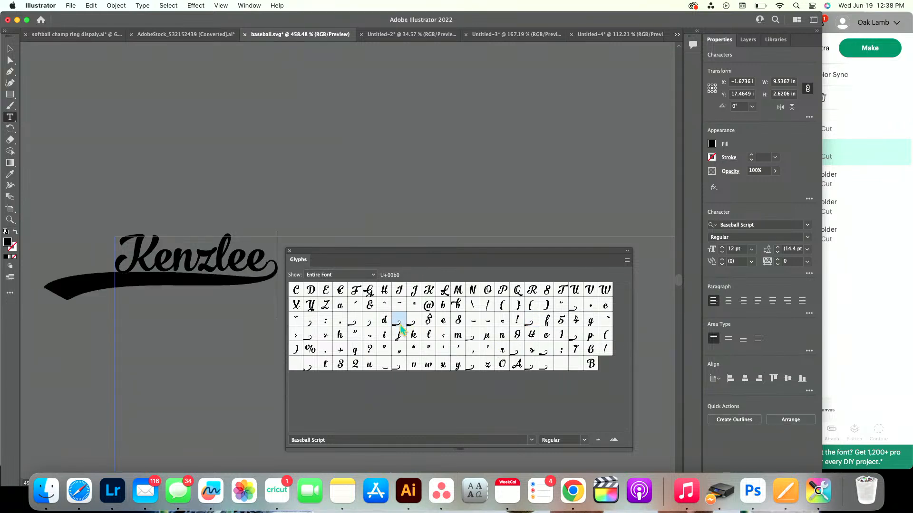
key("super+z")
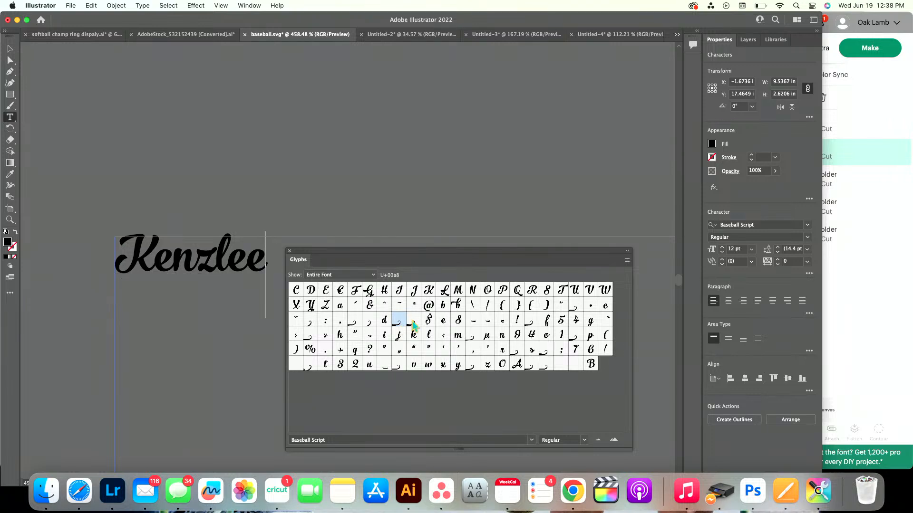
double_click(413, 323)
key("super+z")
double_click(355, 321)
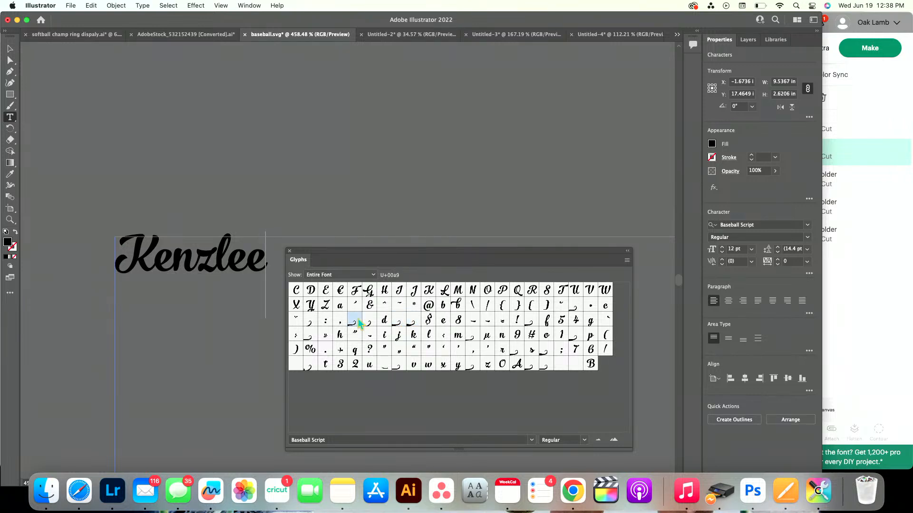
key("super+z")
double_click(312, 339)
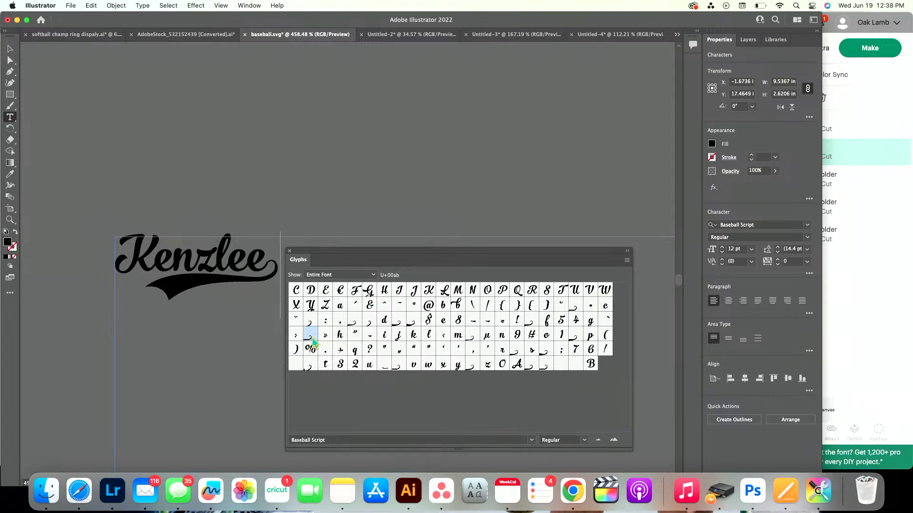
key("super+z")
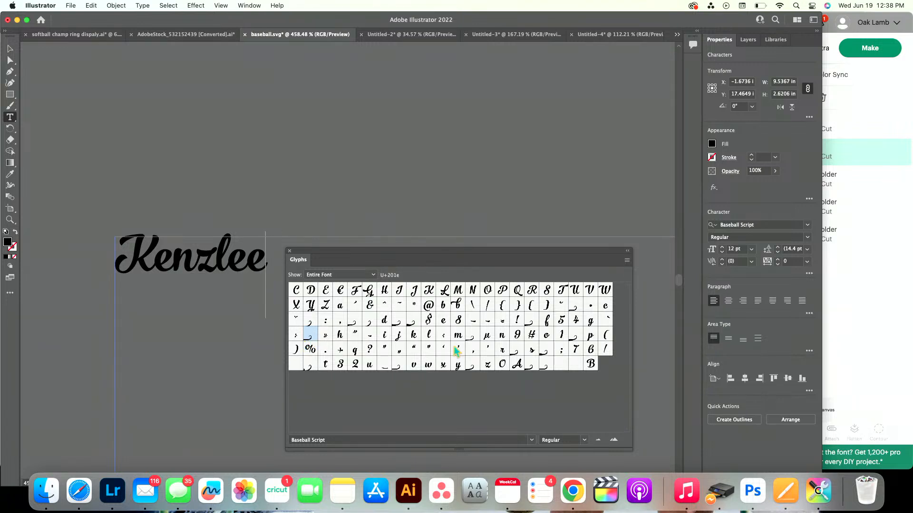
Append a swash tail glyph that underlines the full width of the name, and close the Glyphs panel
double_click(516, 351)
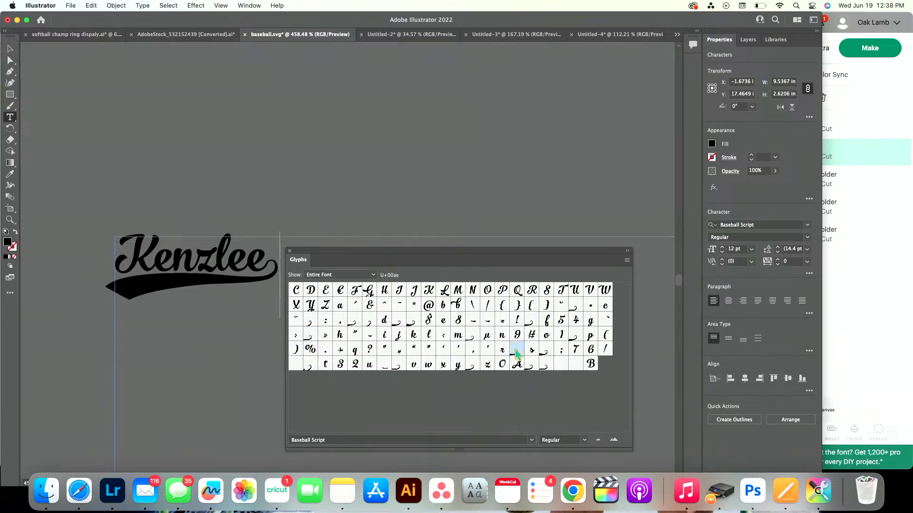
left_click(289, 251)
scroll(181, 275, "up", 5)
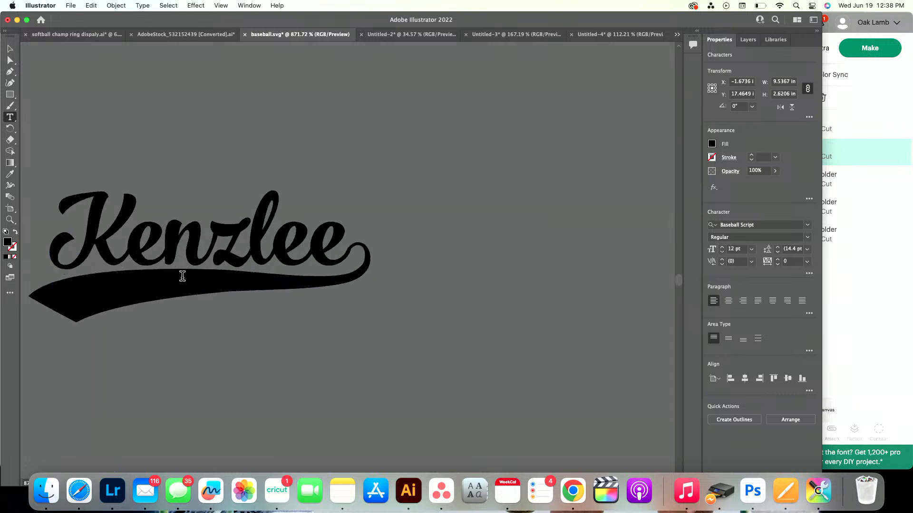
scroll(182, 276, "down", 2)
scroll(182, 276, "left", 3)
scroll(182, 276, "up", 1)
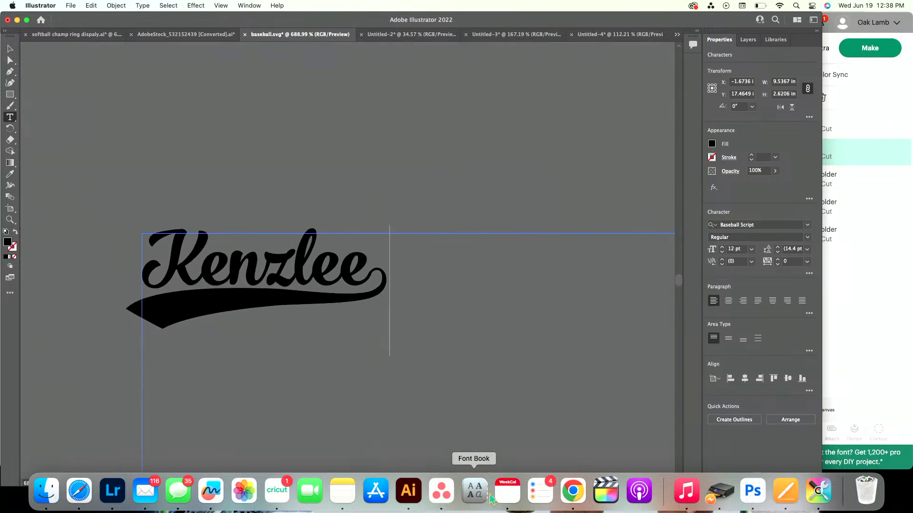
Switch to Cricut Design Space and add a text object containing the same first name
left_click(879, 364)
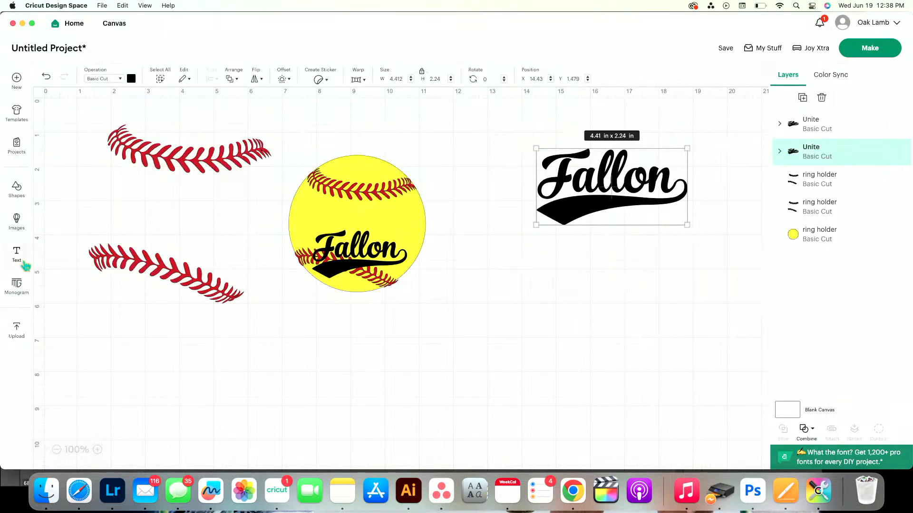
left_click(17, 256)
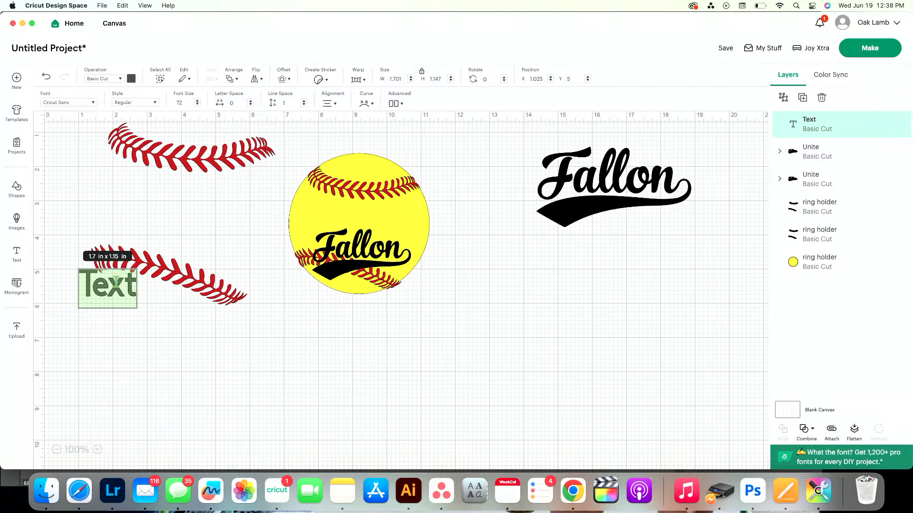
type("Kenzlee")
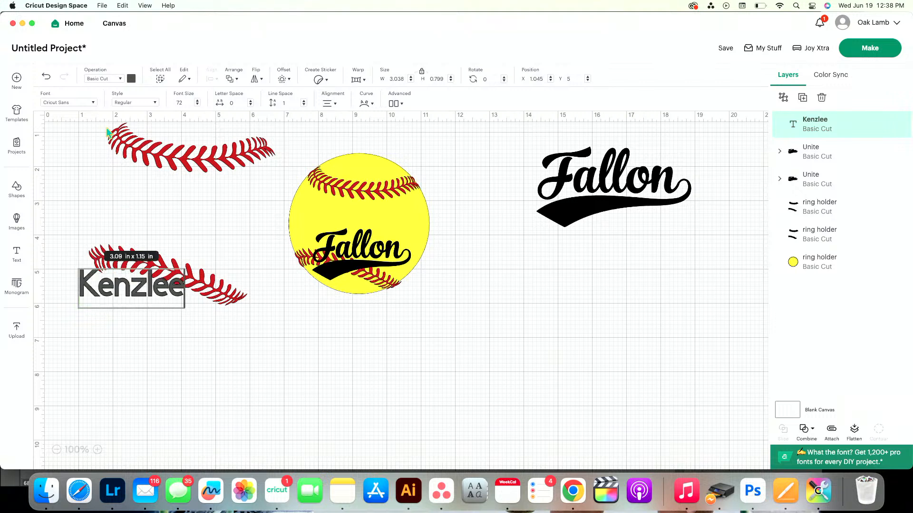
Set the name's font to the system font Baseball Script and move the text below the yellow softball, at about X 9.76, Y 7
left_click(93, 103)
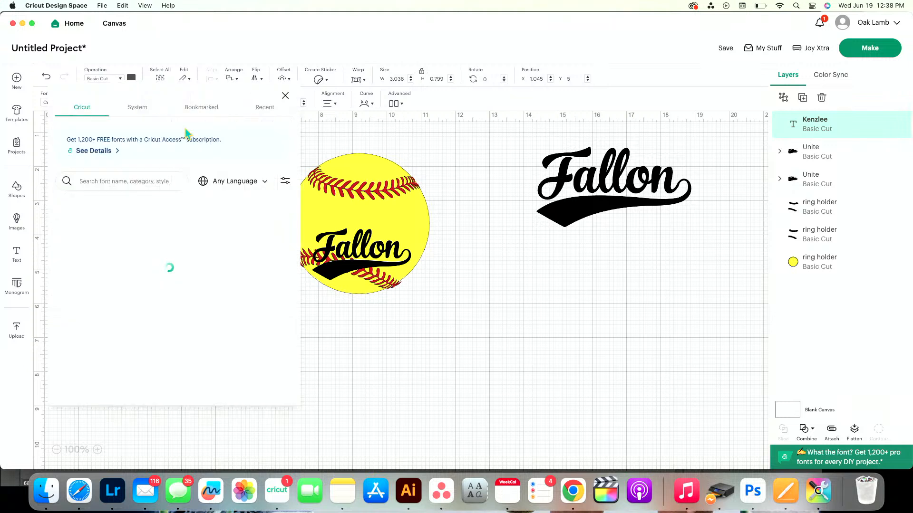
left_click(138, 109)
type("baseball")
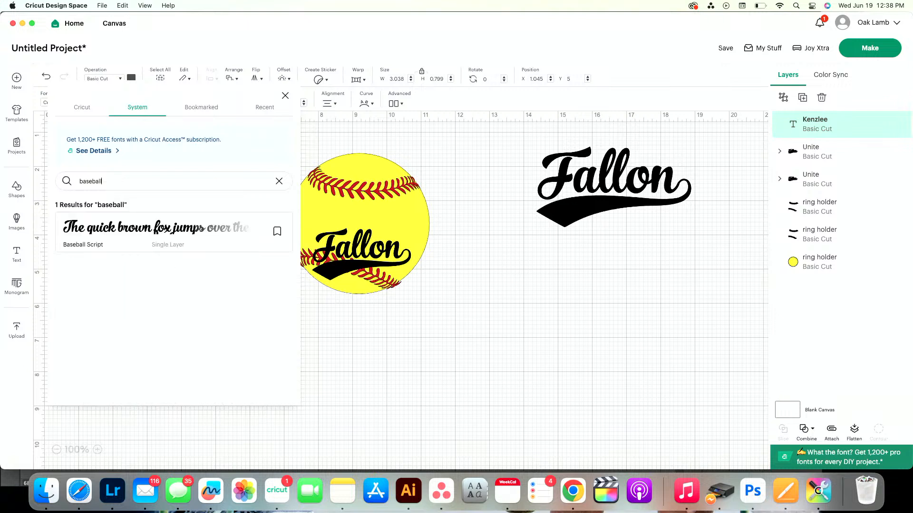
left_click(133, 228)
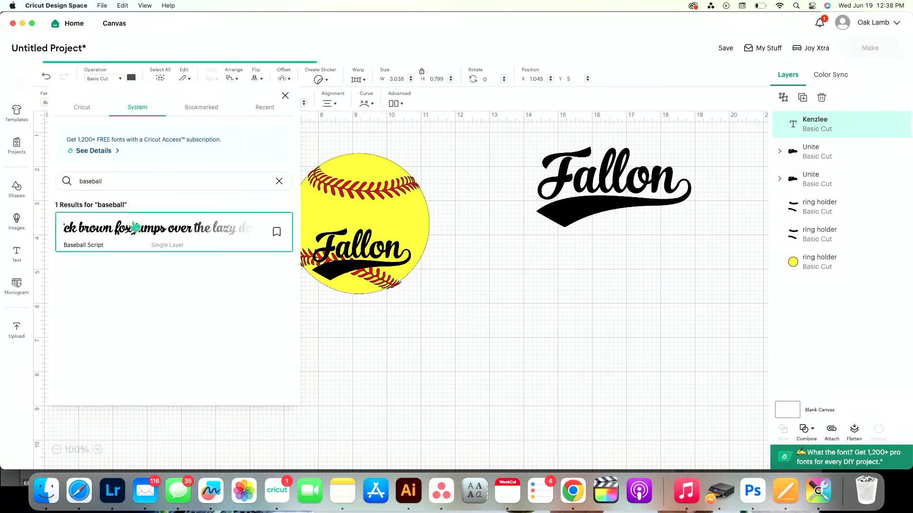
left_click(333, 377)
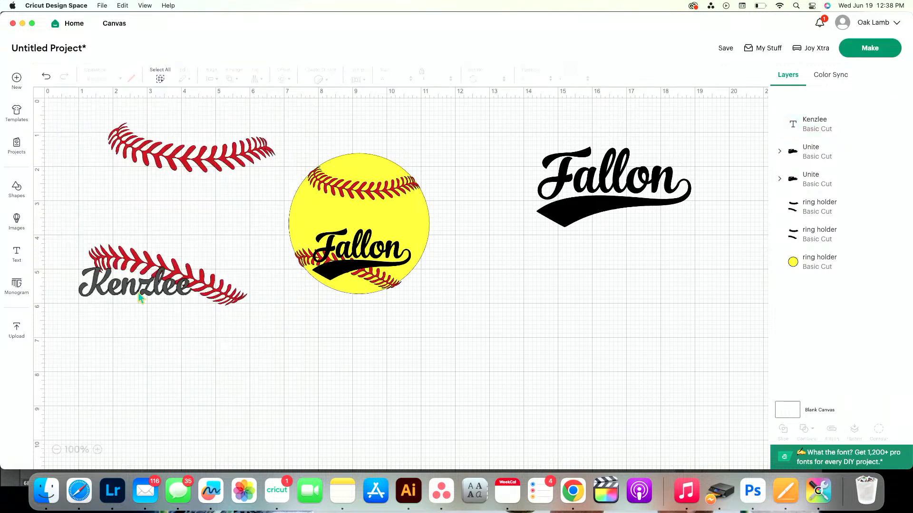
left_click_drag(145, 300, 416, 366)
Switch to Font Book, search for "baseba" and open the Baseball Script typeface preview
left_click(474, 491)
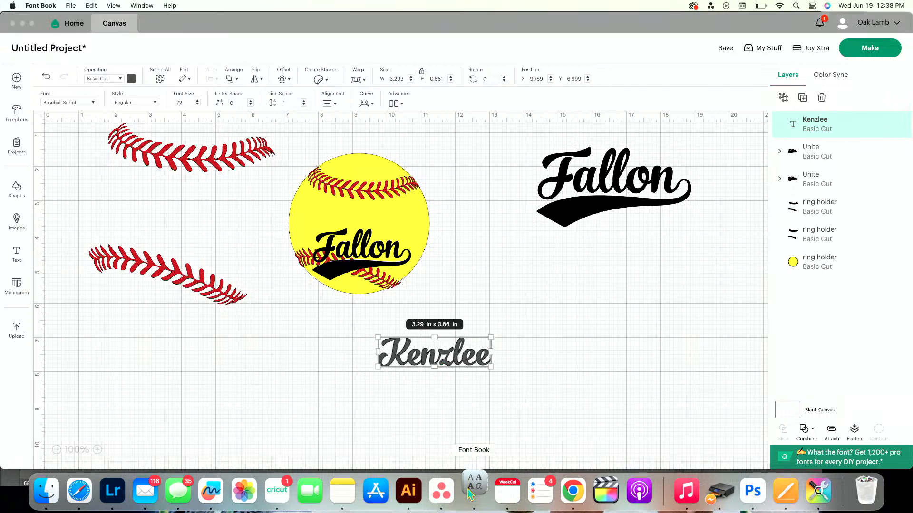
left_click(77, 68)
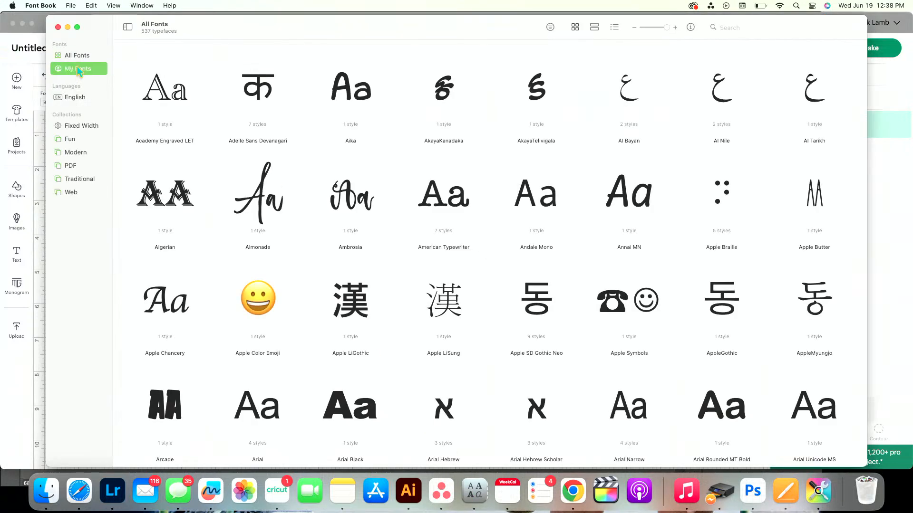
left_click(732, 28)
type("baseba")
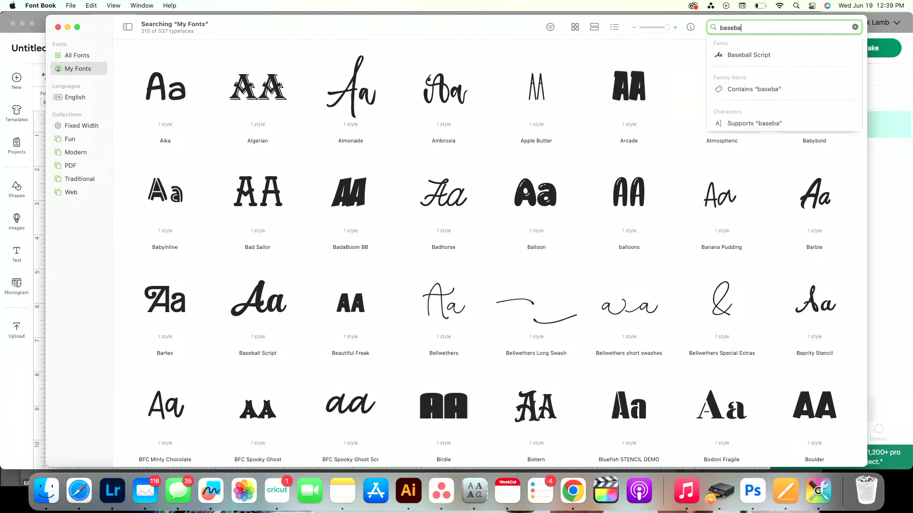
left_click(752, 55)
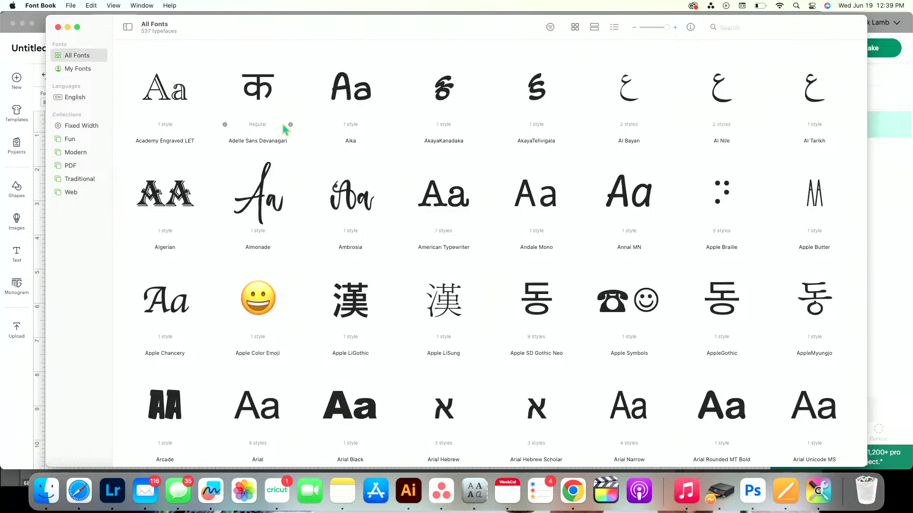
left_click(740, 30)
type("baseba")
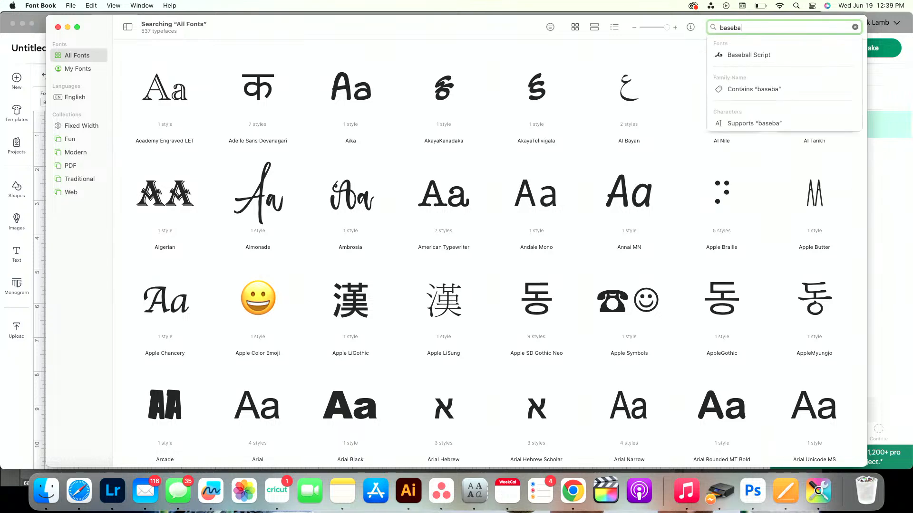
left_click(775, 55)
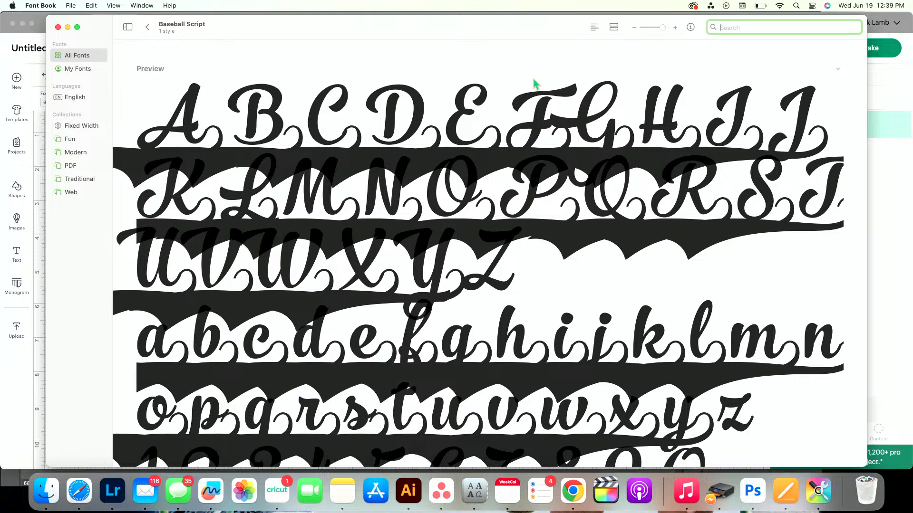
Browse the Baseball Script glyphs and open the details of the short swash tail assigned to the feminine ordinal indicator (U+00AA)
scroll(678, 263, "down", 15)
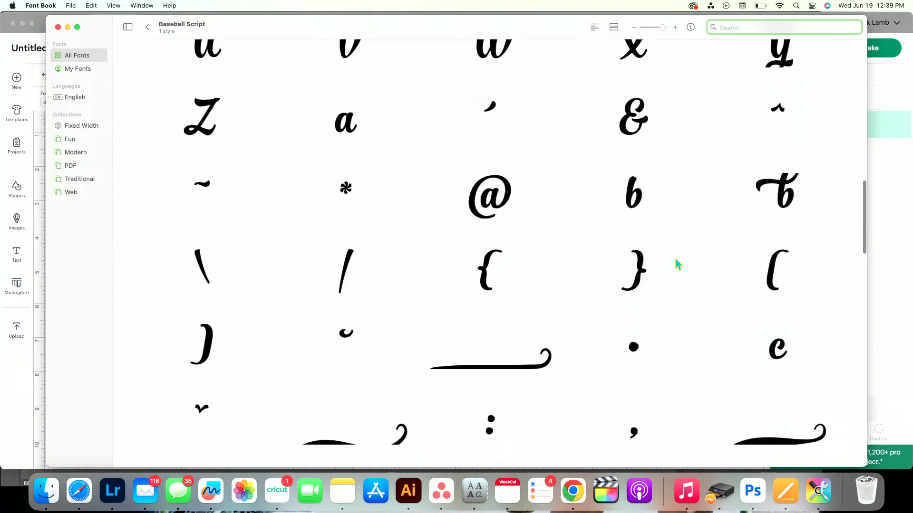
scroll(678, 263, "down", 15)
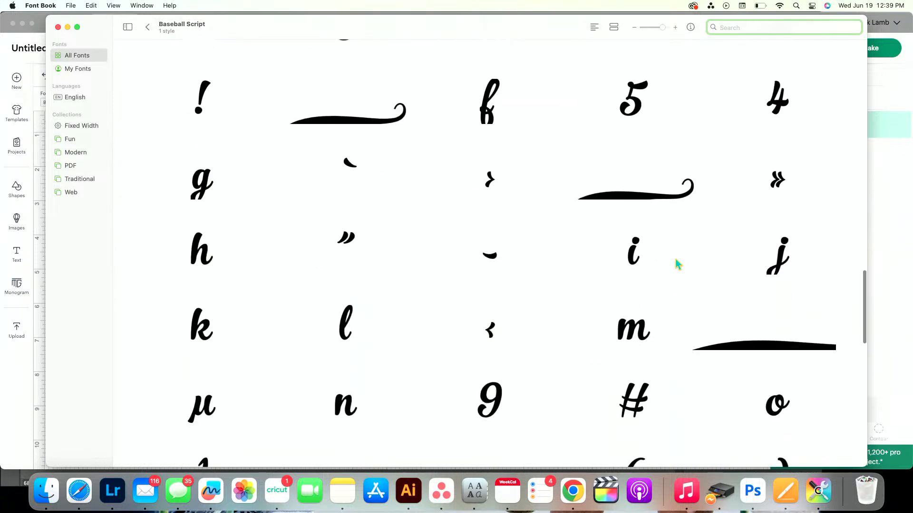
scroll(676, 264, "up", 4)
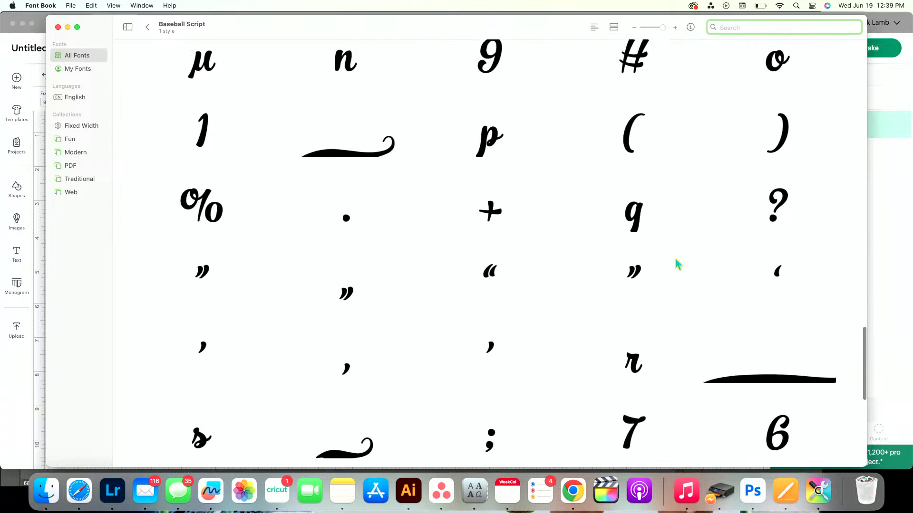
left_click(331, 158)
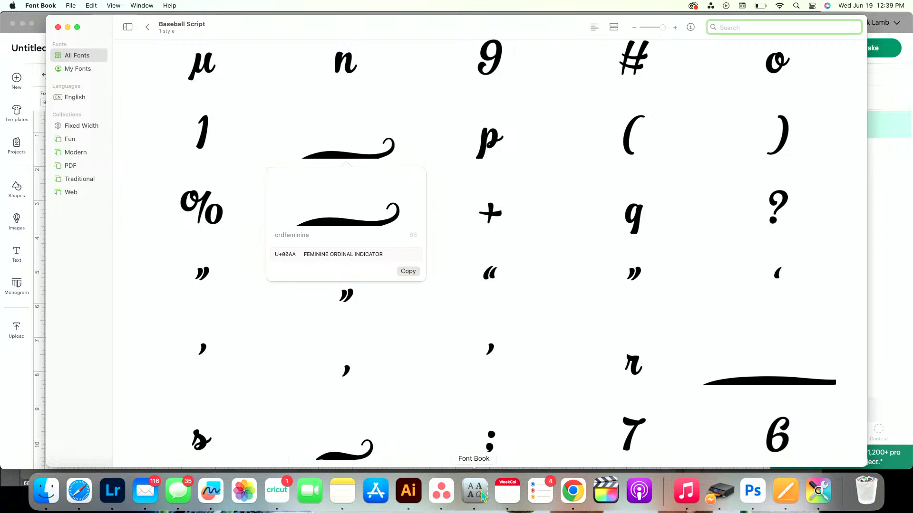
Switch to Cricut Design Space and try the swash tail character ª at the end of the name below the softball
left_click(277, 492)
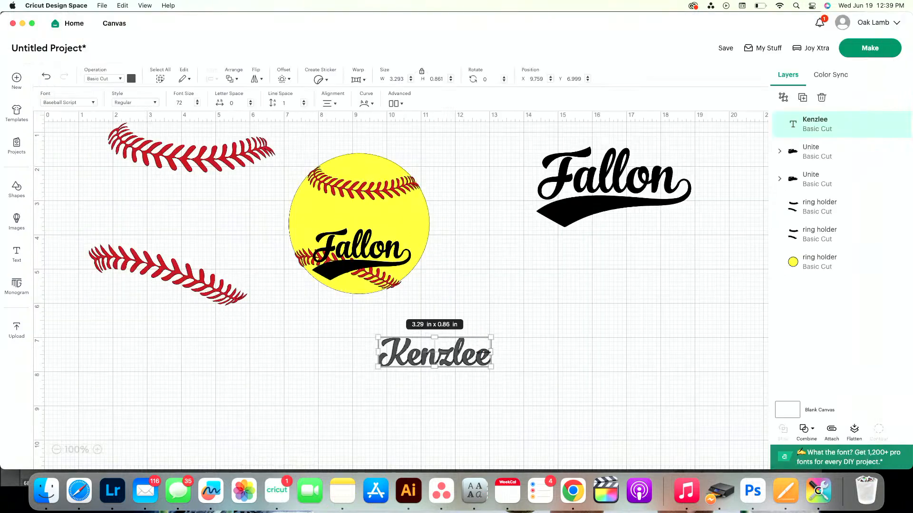
double_click(488, 366)
left_click(487, 364)
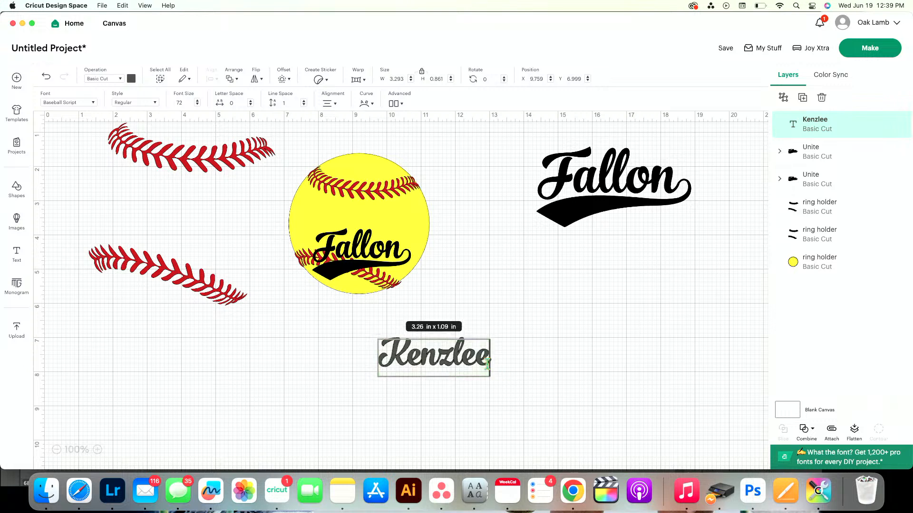
type("ª")
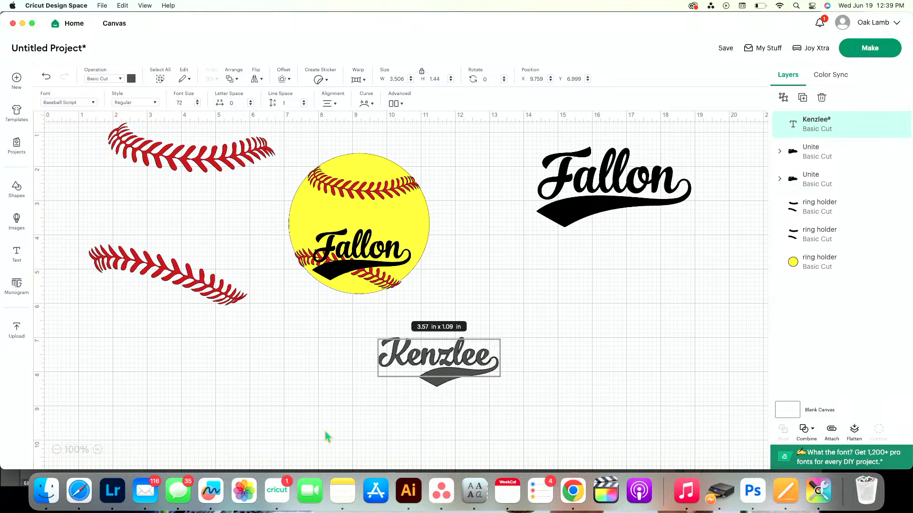
key("BackSpace")
left_click(466, 398)
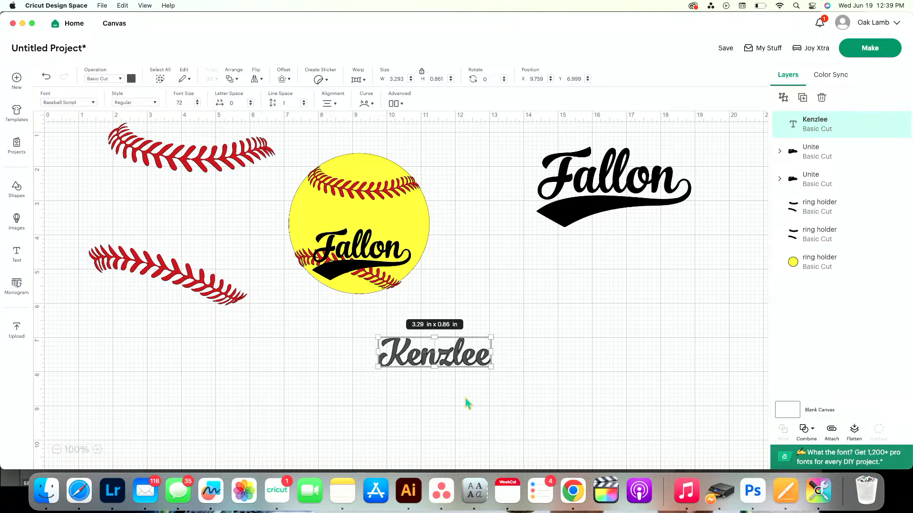
left_click_drag(483, 392, 351, 350)
key("Delete")
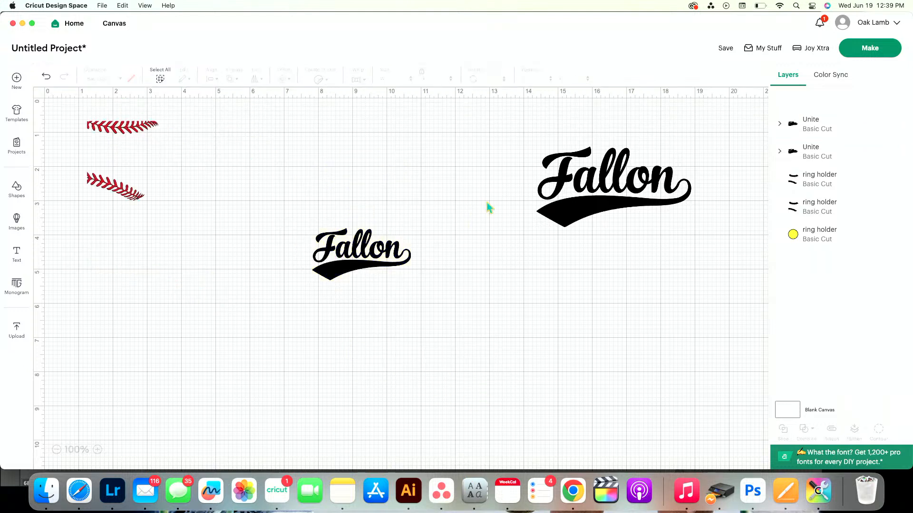
key("super+z")
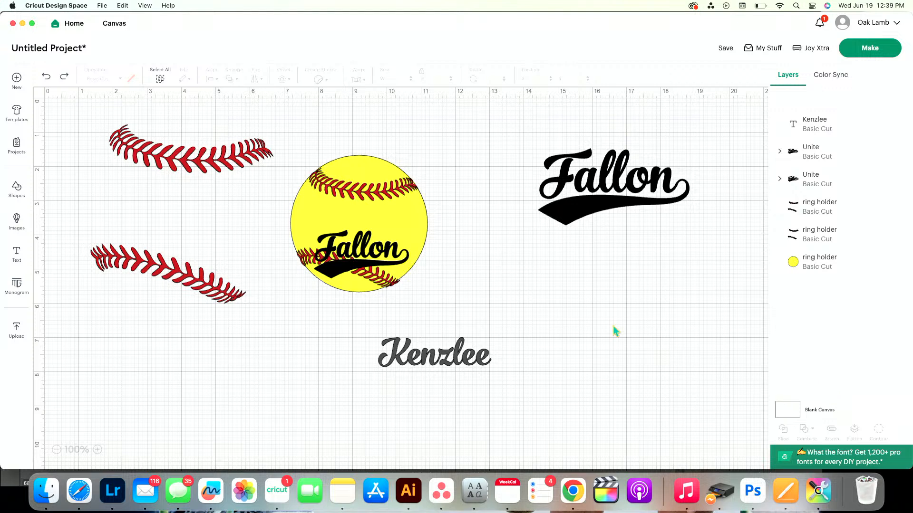
Enlarge the name below the softball to about 10.26 × 2.68 in and recolor it bright blue
left_click(452, 364)
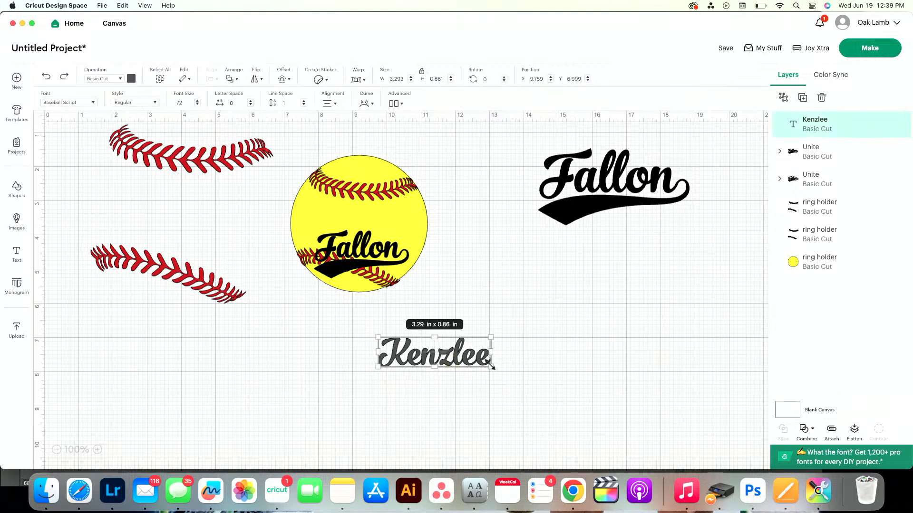
left_click_drag(492, 366, 687, 428)
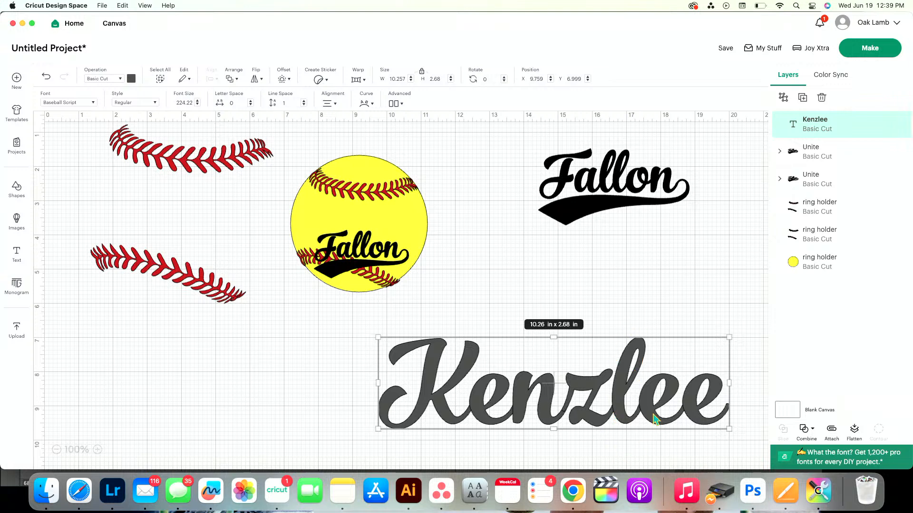
left_click(808, 430)
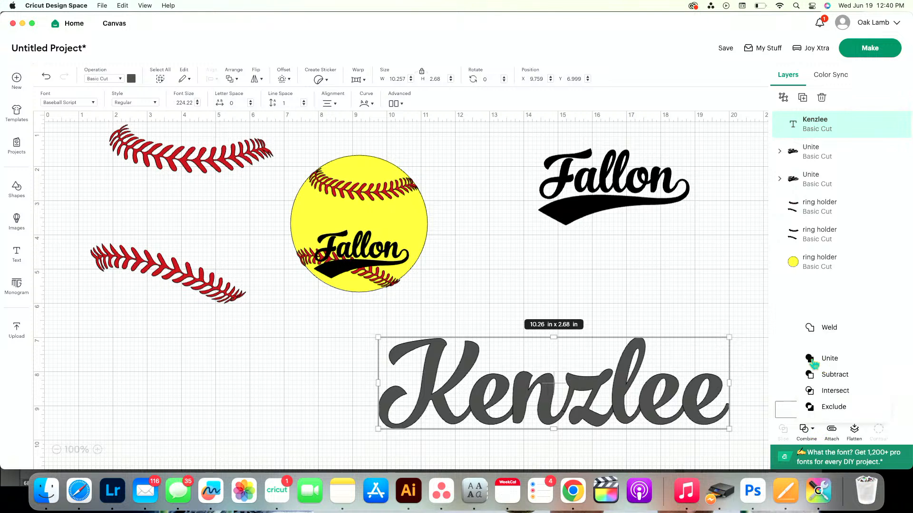
left_click(132, 82)
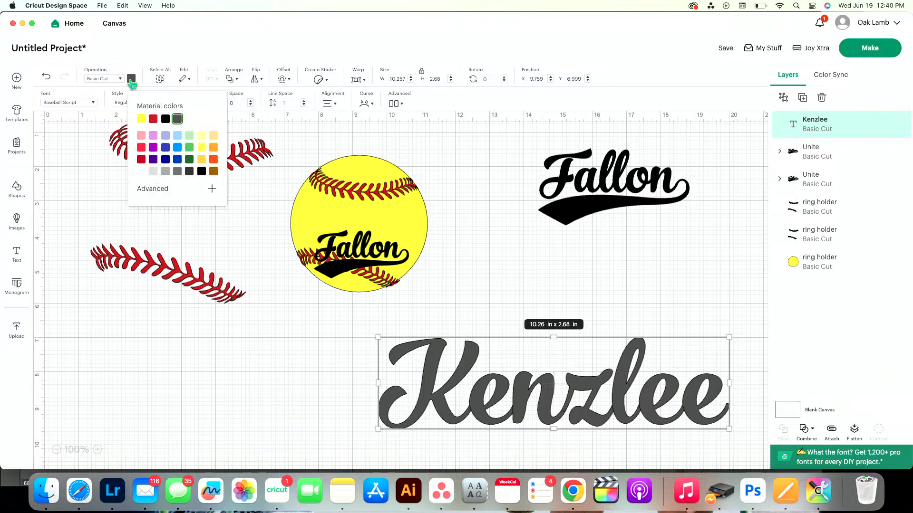
left_click(181, 155)
left_click(702, 312)
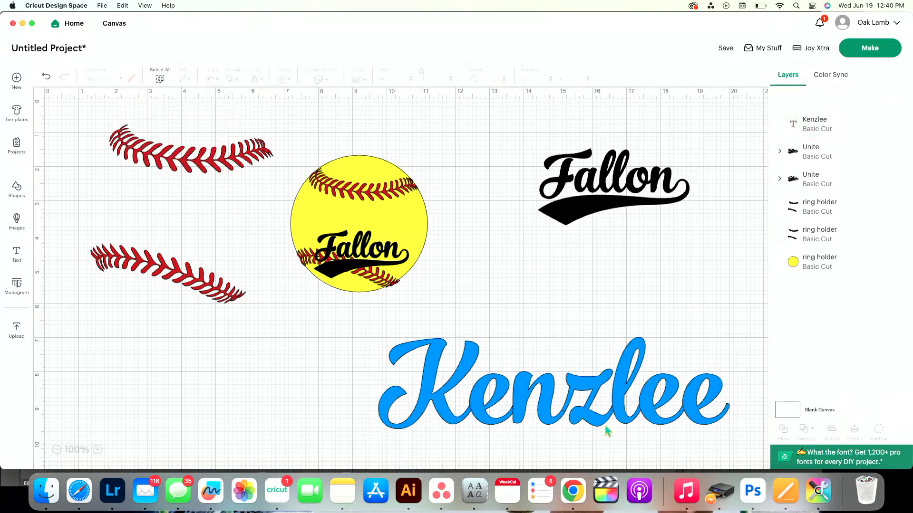
Unite the overlapping letters of the blue name into one shape
scroll(618, 418, "right", 1)
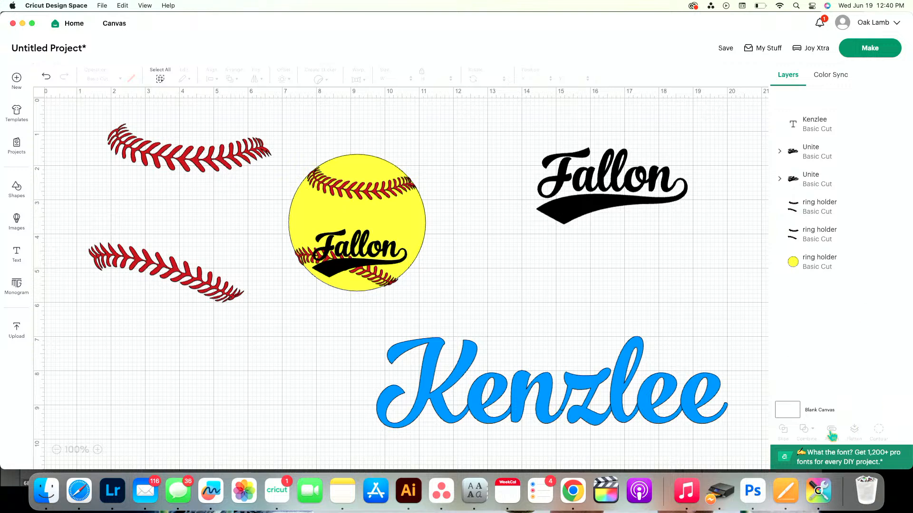
left_click(663, 426)
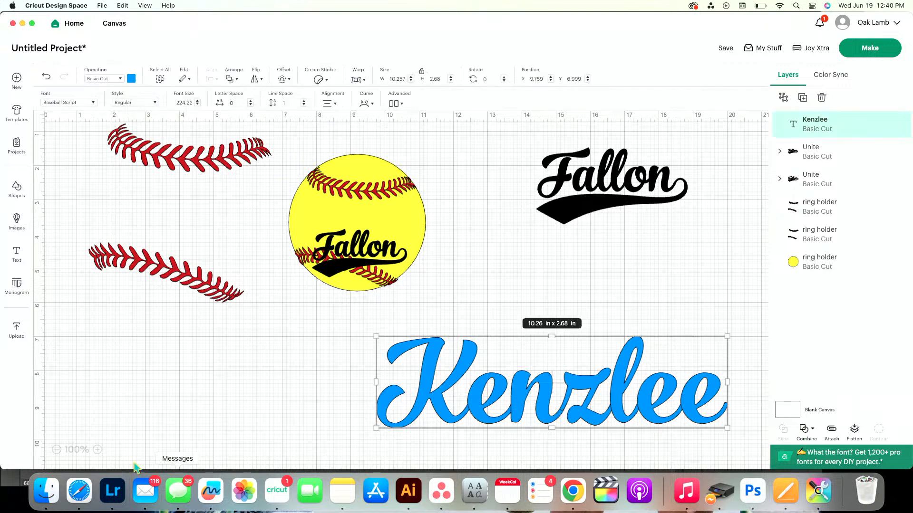
left_click(97, 450)
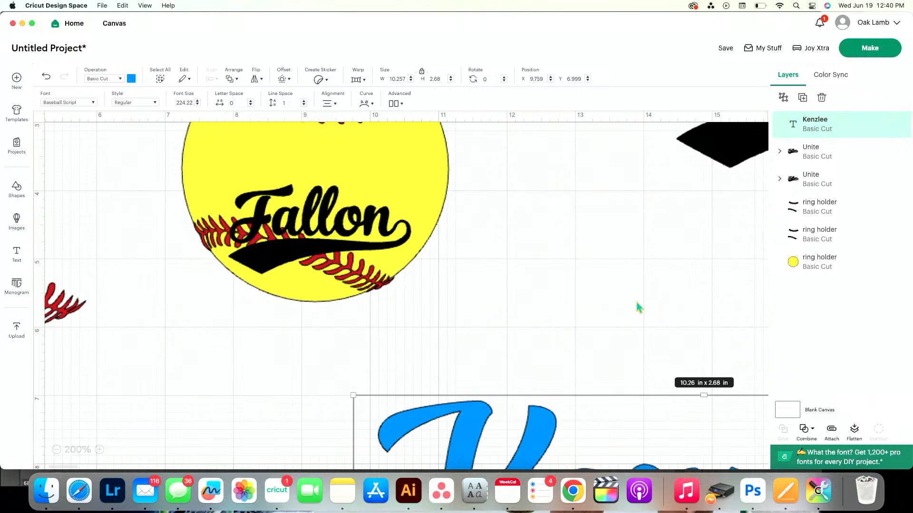
scroll(634, 323, "right", 5)
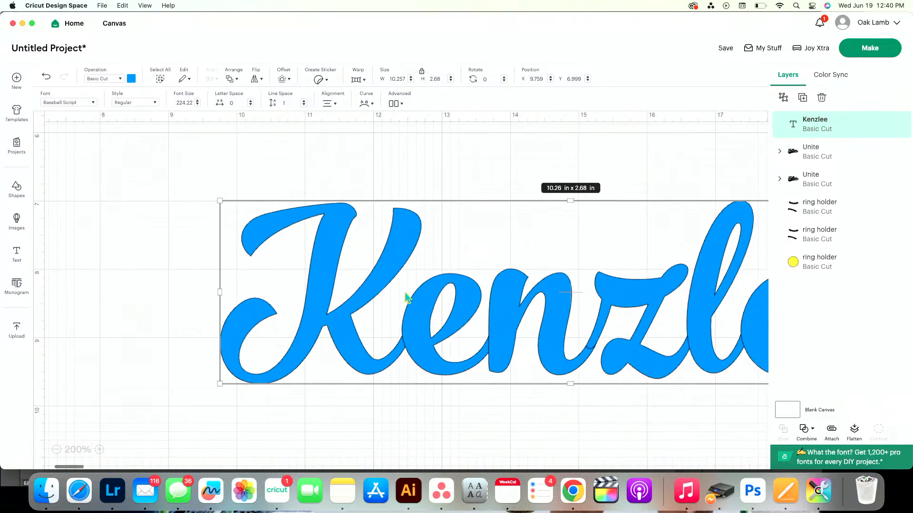
left_click(810, 429)
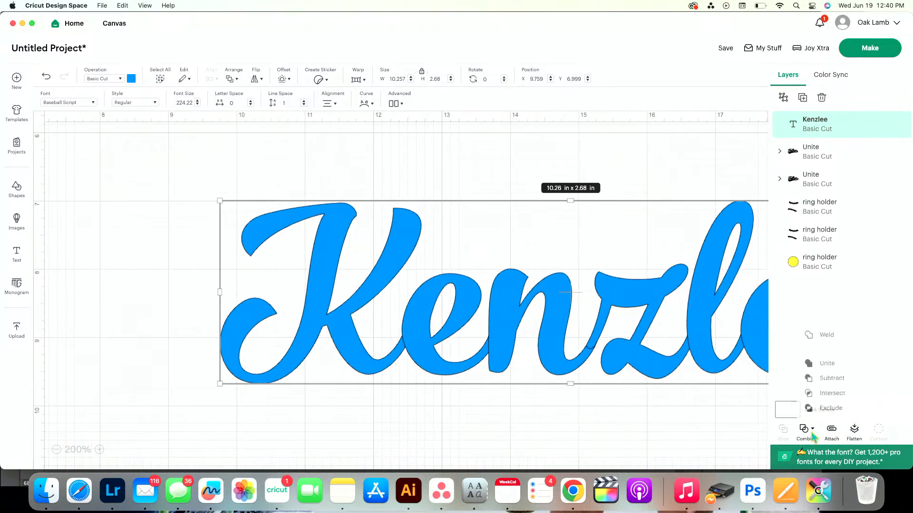
left_click(820, 359)
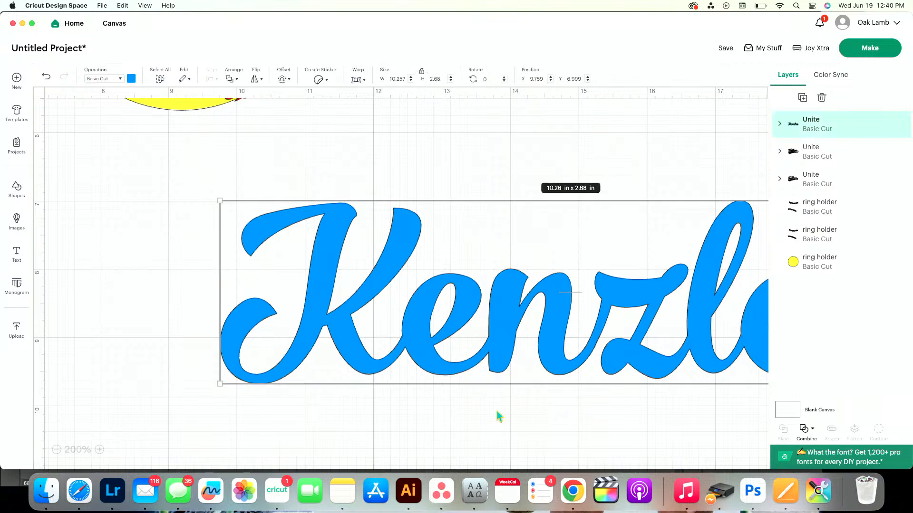
Delete the blue name, the larger black name copy and the loose red stitching outside the softball
left_click(56, 450)
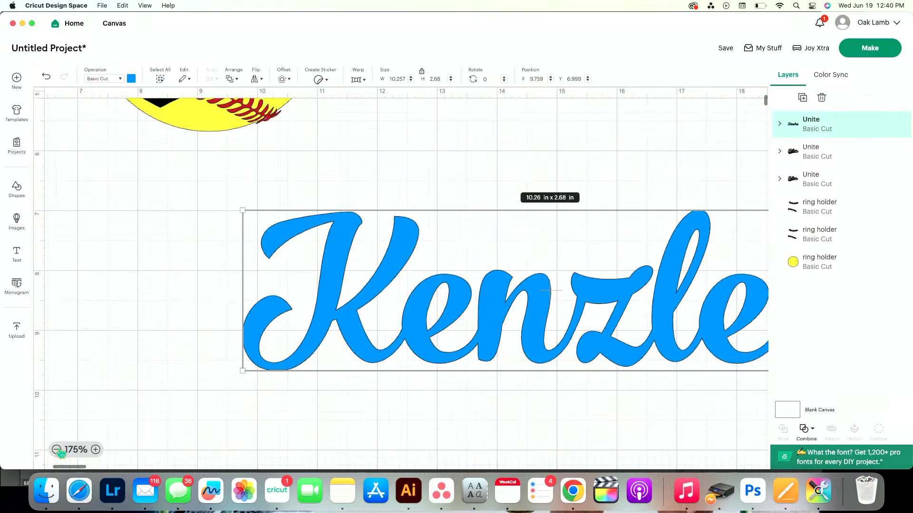
left_click(57, 450)
left_click(56, 449)
left_click(57, 450)
left_click(57, 450)
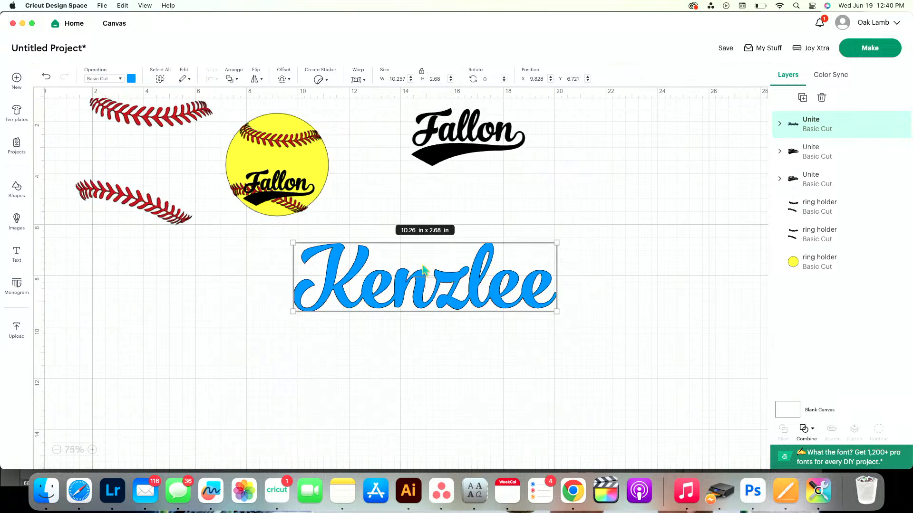
key("Delete")
mouse_move(271, 193)
left_mouse_down()
mouse_move(254, 190)
mouse_move(271, 193)
left_mouse_up()
left_click(375, 228)
left_click(300, 193)
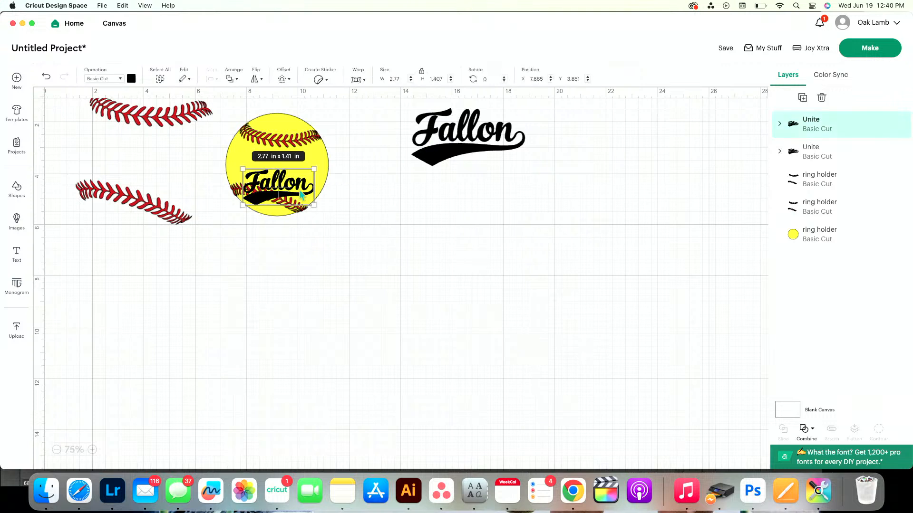
left_click(470, 138)
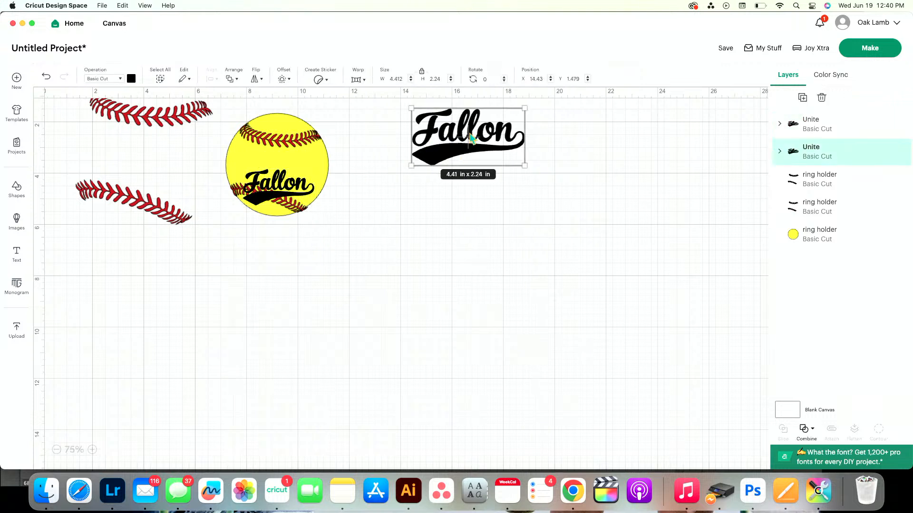
key("Delete")
left_click(122, 192)
key("Delete")
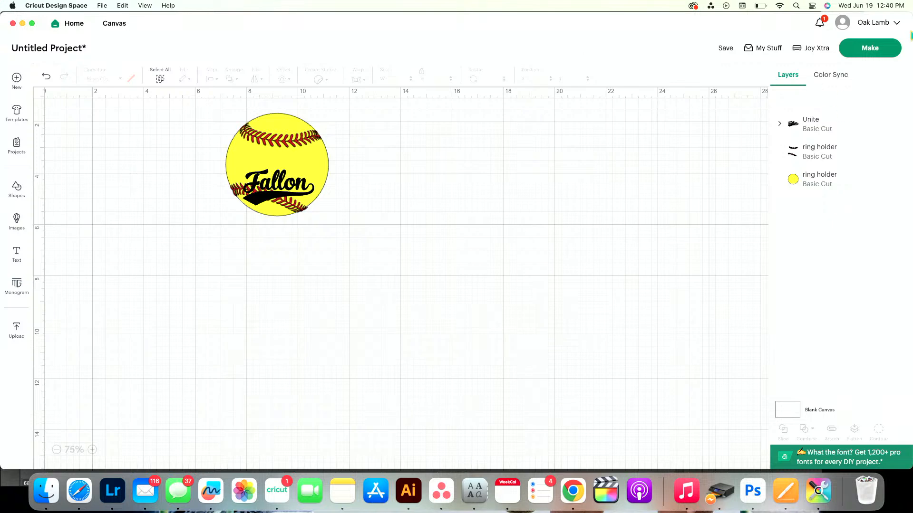
Start making the softball project with all materials loaded On Mat, and review the black, red and yellow mats
left_click(870, 48)
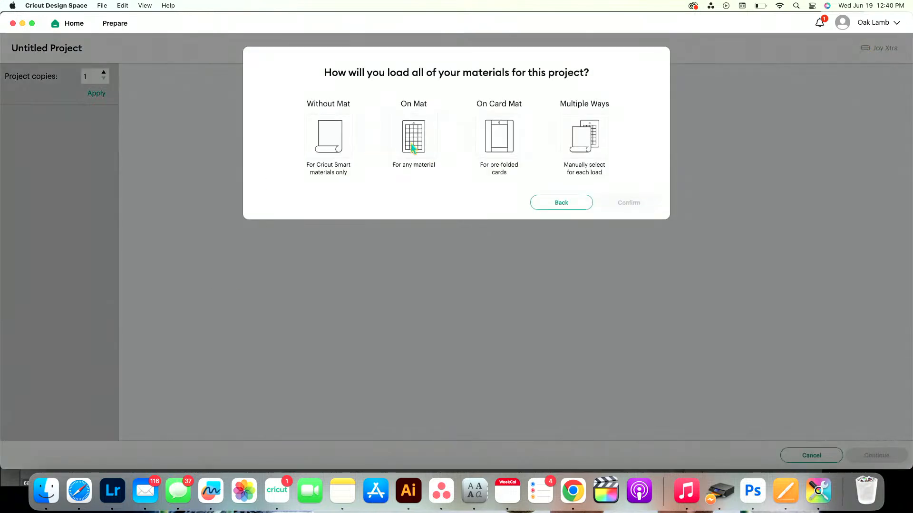
left_click(412, 147)
left_click(618, 204)
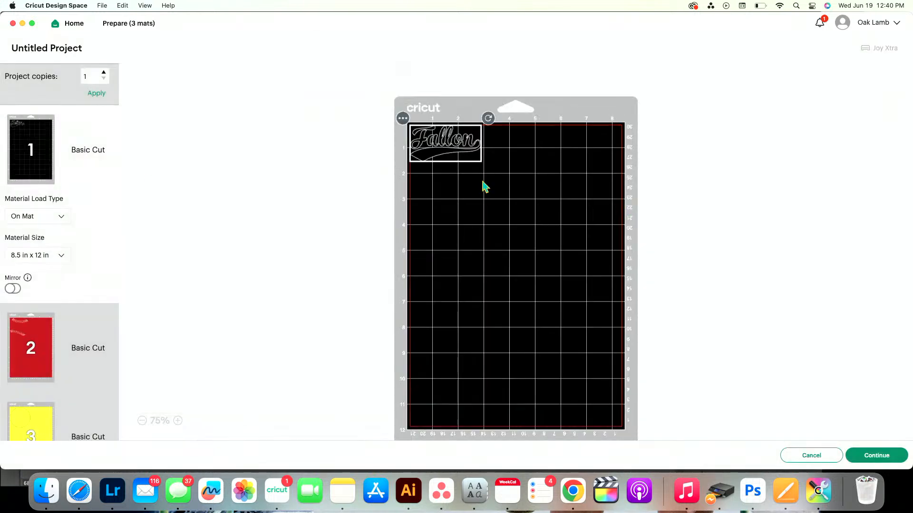
left_click(48, 352)
left_click(33, 401)
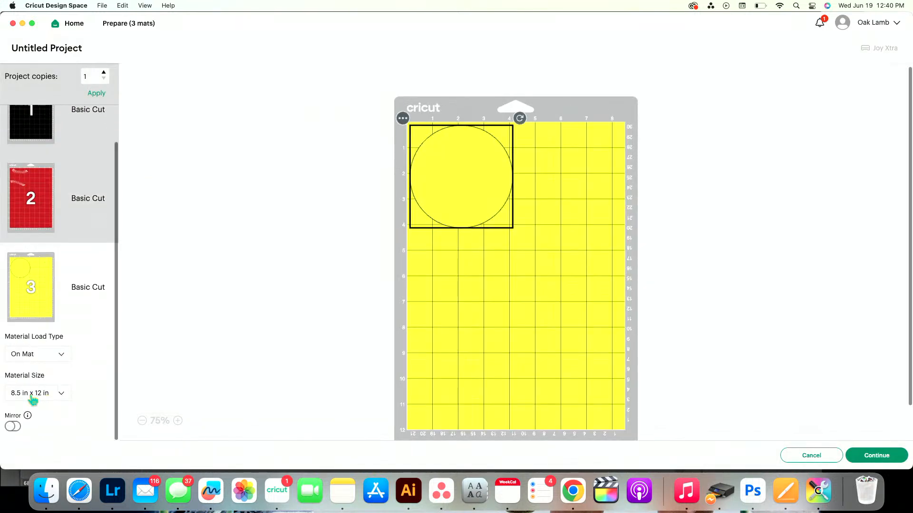
left_click(43, 134)
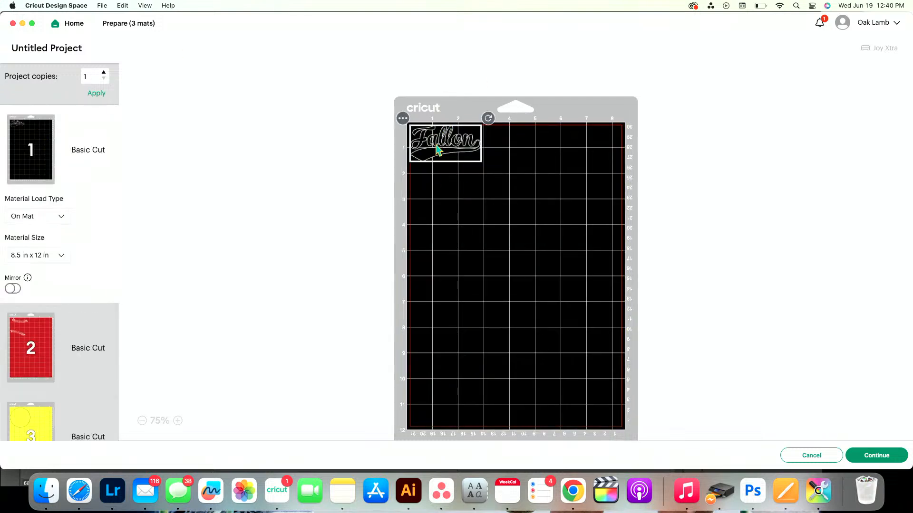
Move the red stitching onto the black mat and place it in the mat's upper right corner, beside the name
left_click(33, 347)
left_click(403, 119)
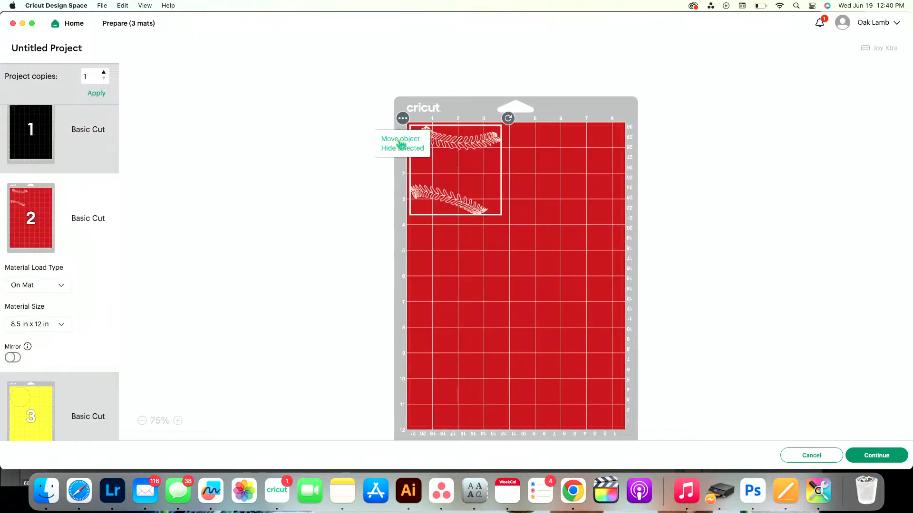
left_click(399, 141)
left_click(332, 144)
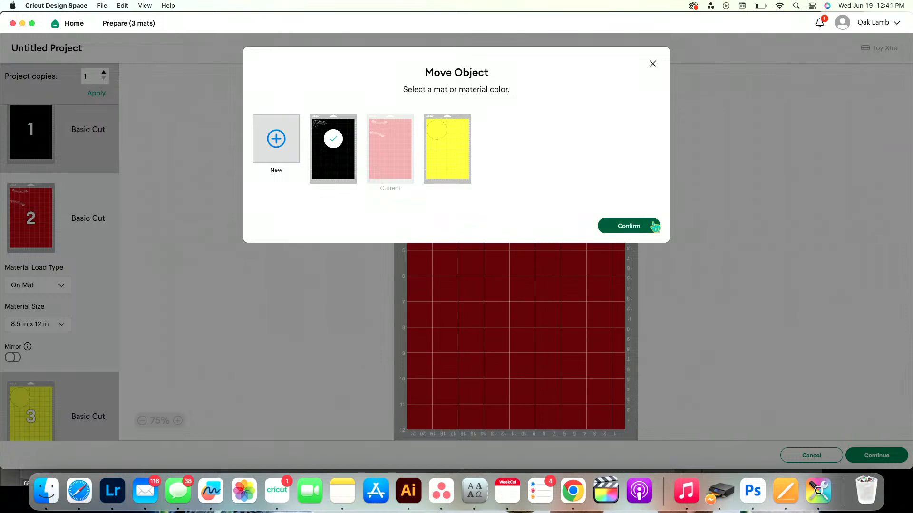
left_click(652, 225)
left_click_drag(465, 212, 685, 189)
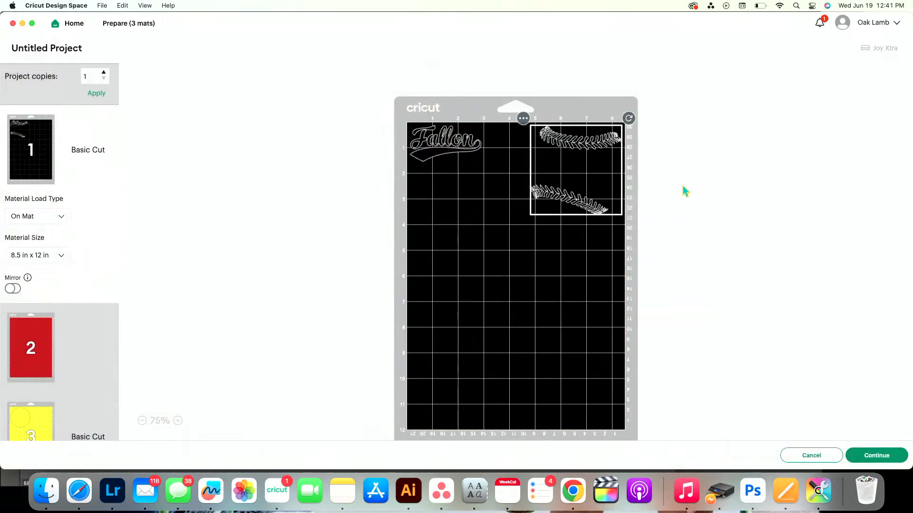
Move the yellow circle onto the black mat and place it in the mat's lower left corner, slightly inside the edges
left_click(25, 434)
left_click(403, 119)
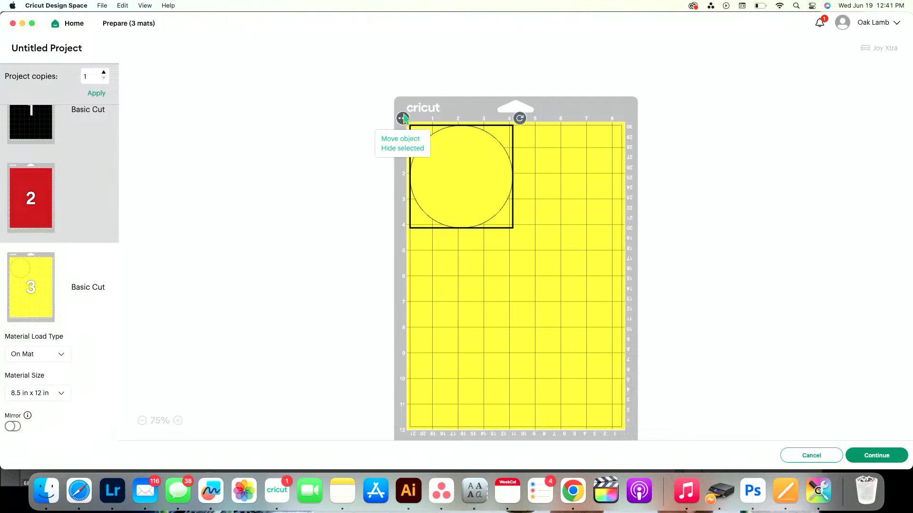
left_click(410, 139)
left_click(332, 157)
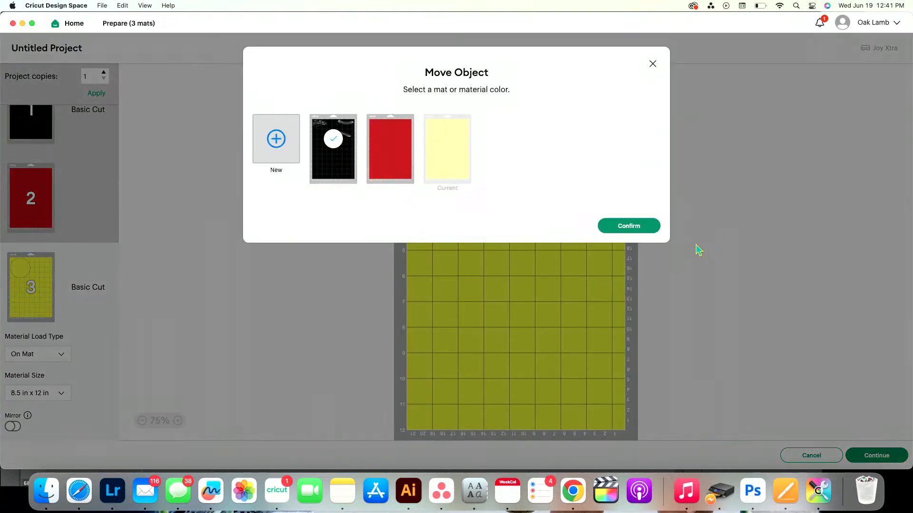
left_click(652, 229)
left_click_drag(475, 204, 416, 481)
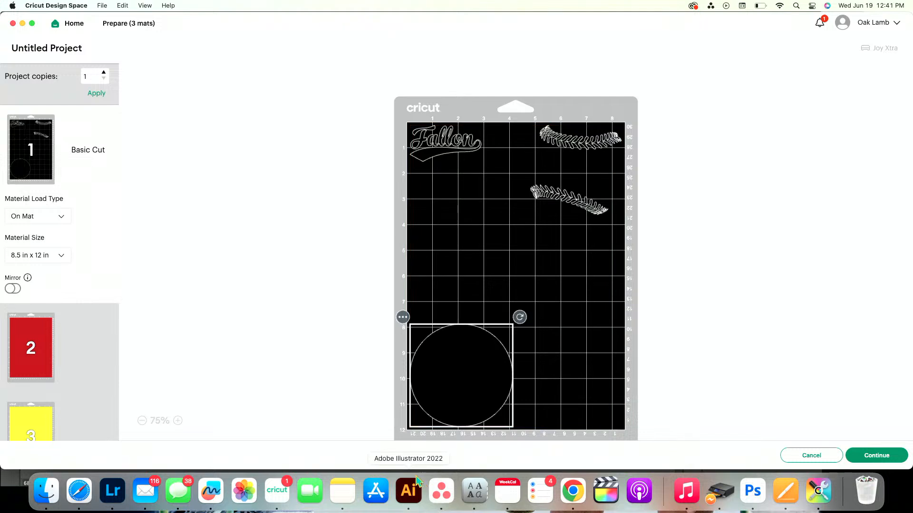
left_click_drag(477, 374, 484, 370)
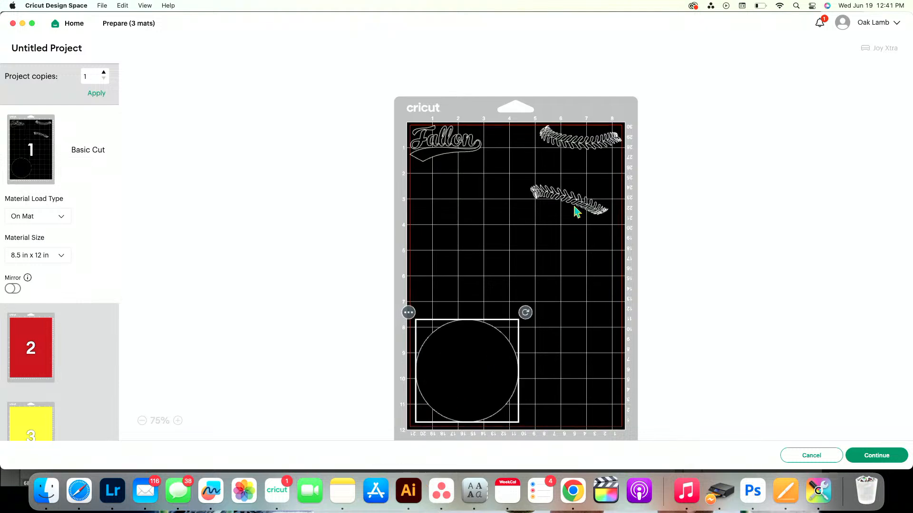
Shift the stitching and the name slightly inward from the black mat's edges, keeping the stitching in the upper right corner
mouse_move(576, 212)
left_mouse_down()
mouse_move(577, 204)
mouse_move(572, 216)
left_mouse_up()
left_click(451, 164)
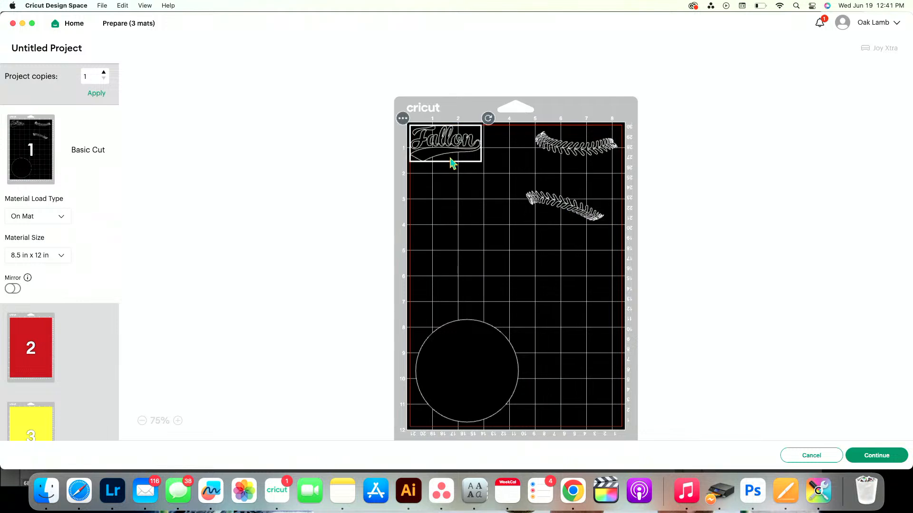
left_click_drag(452, 164, 455, 168)
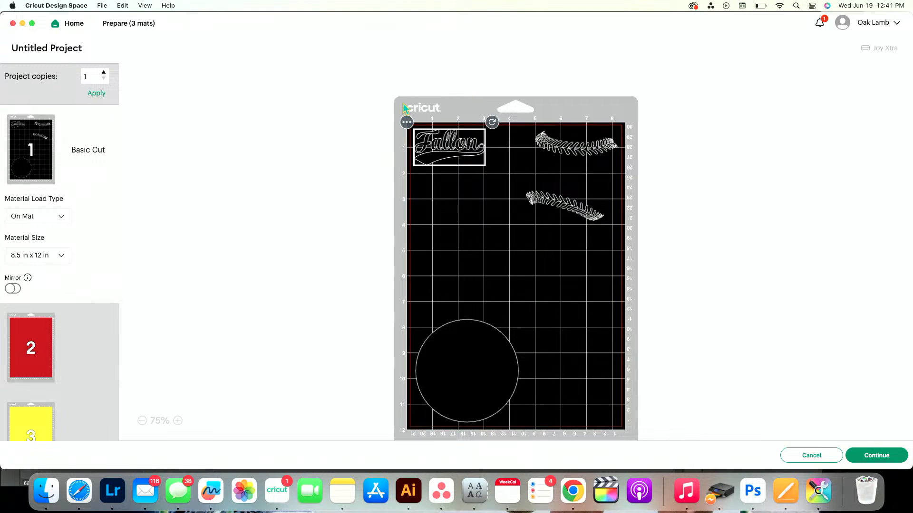
left_click_drag(579, 209, 537, 188)
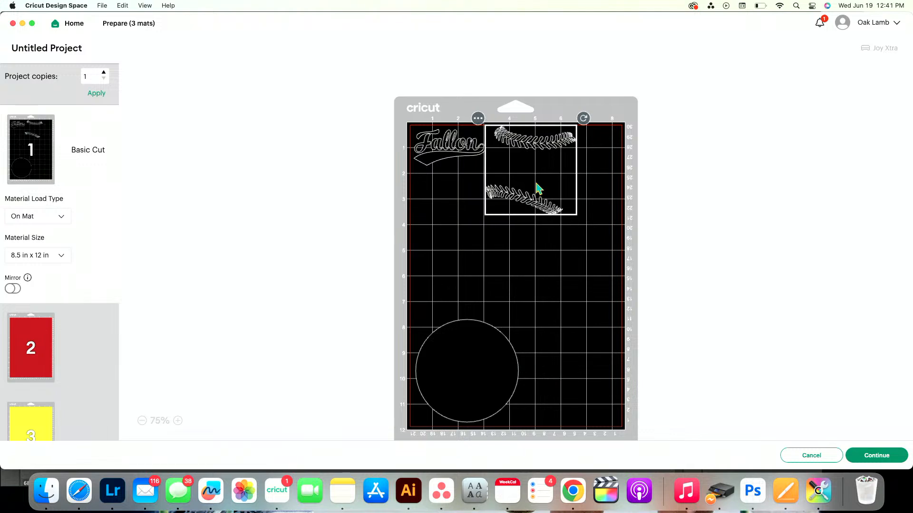
left_click_drag(537, 188, 646, 156)
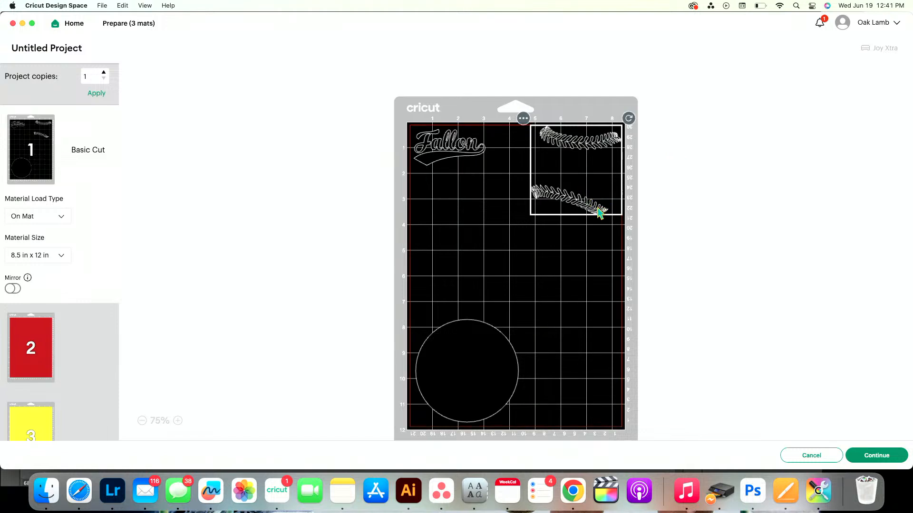
left_click_drag(599, 209, 595, 219)
left_click(476, 162)
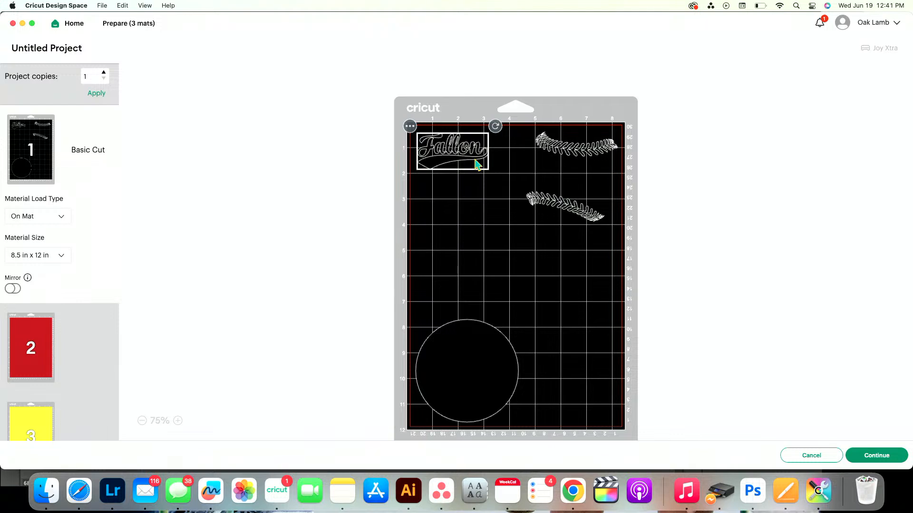
Continue to the cutting setup and set the base material to Smart Vinyl – Permanent
left_click(893, 459)
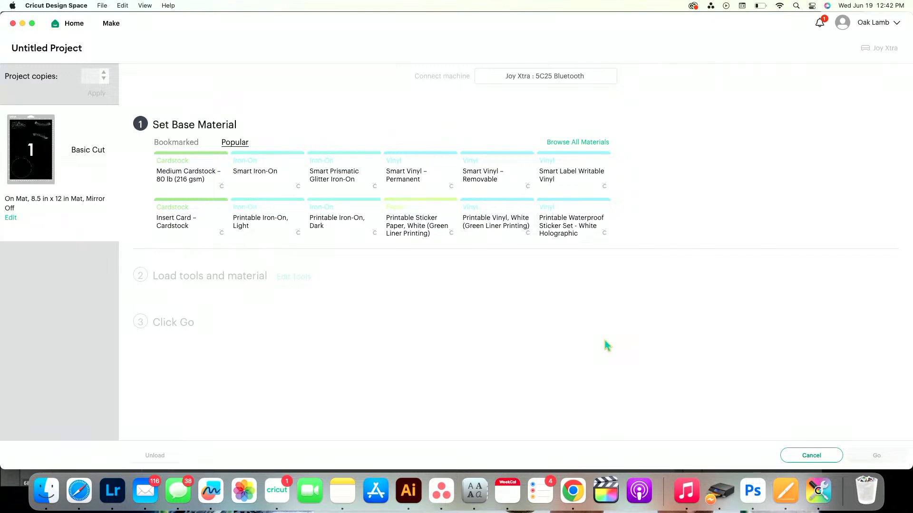
left_click(420, 184)
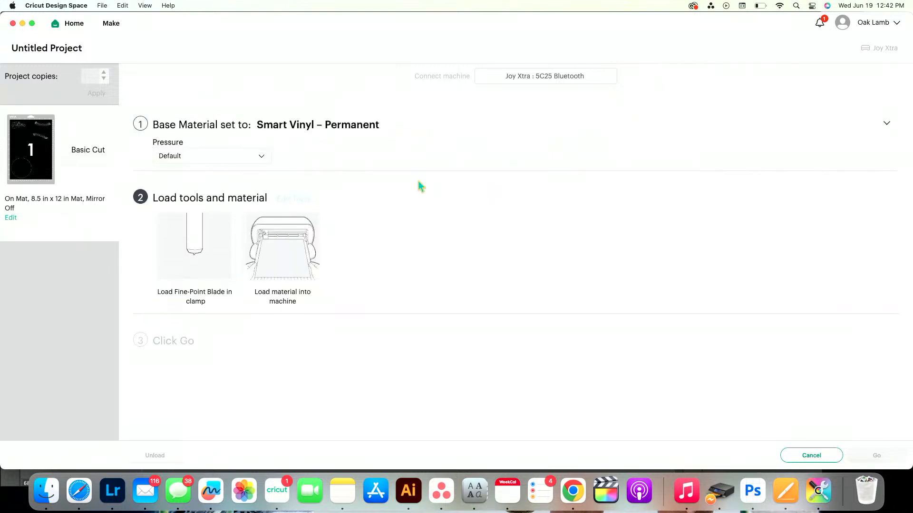